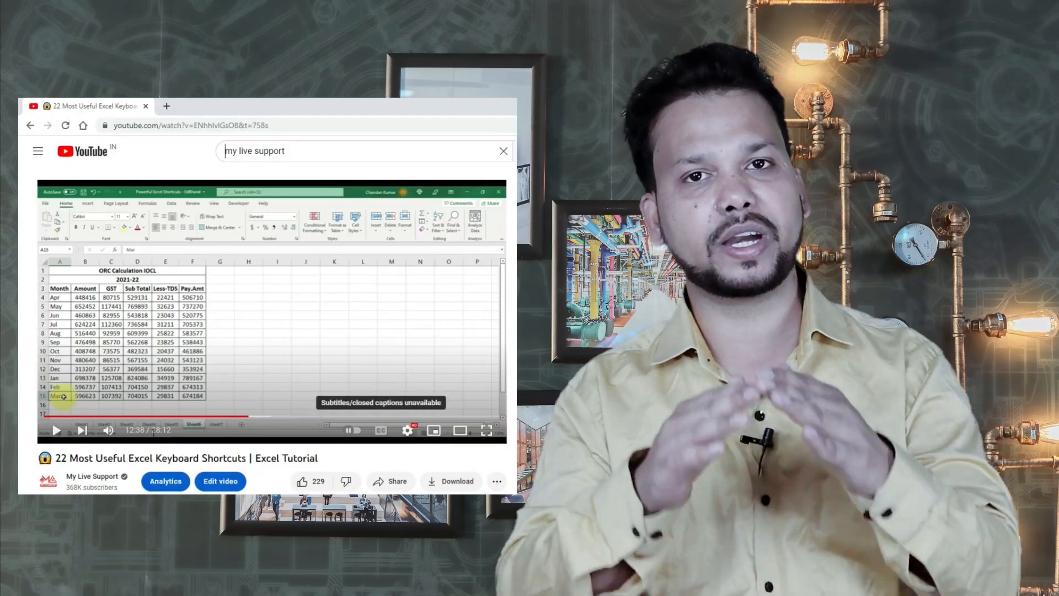
click(104, 435)
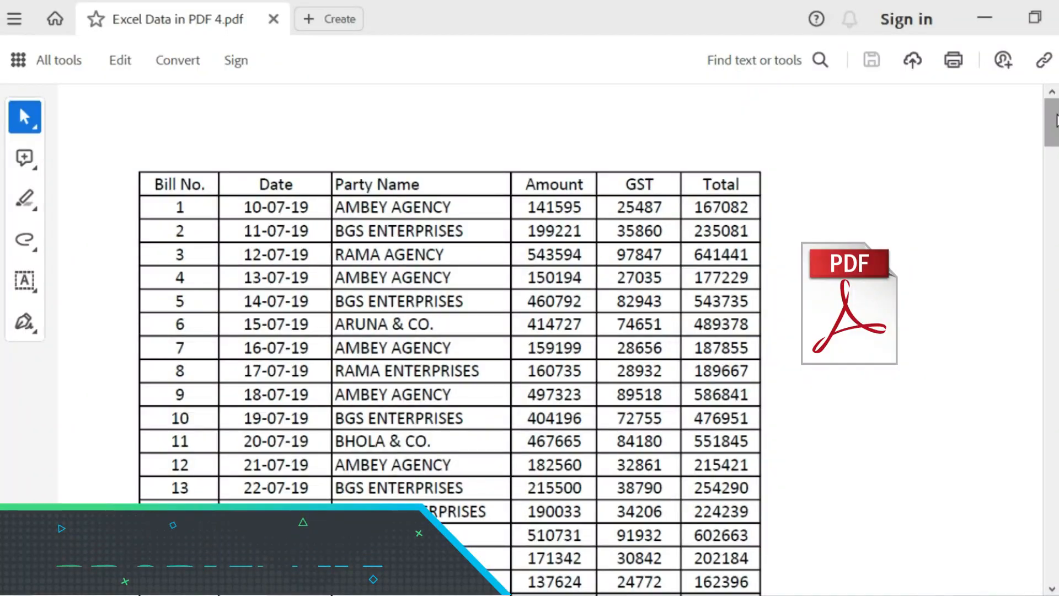
scroll(1052, 217, down, 15)
drag(1052, 216, 1052, 556)
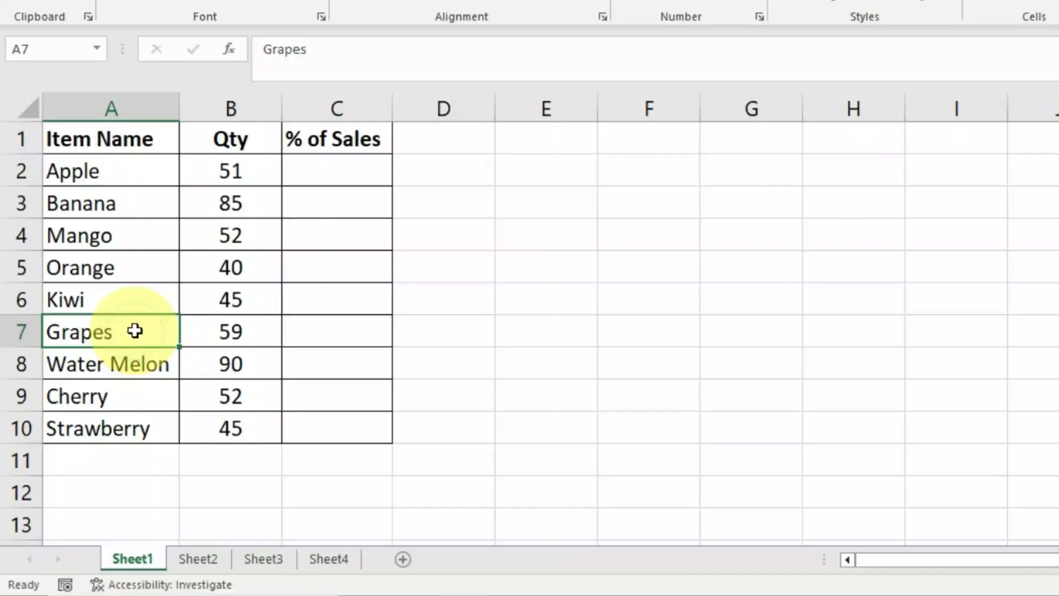
drag(140, 177, 118, 421)
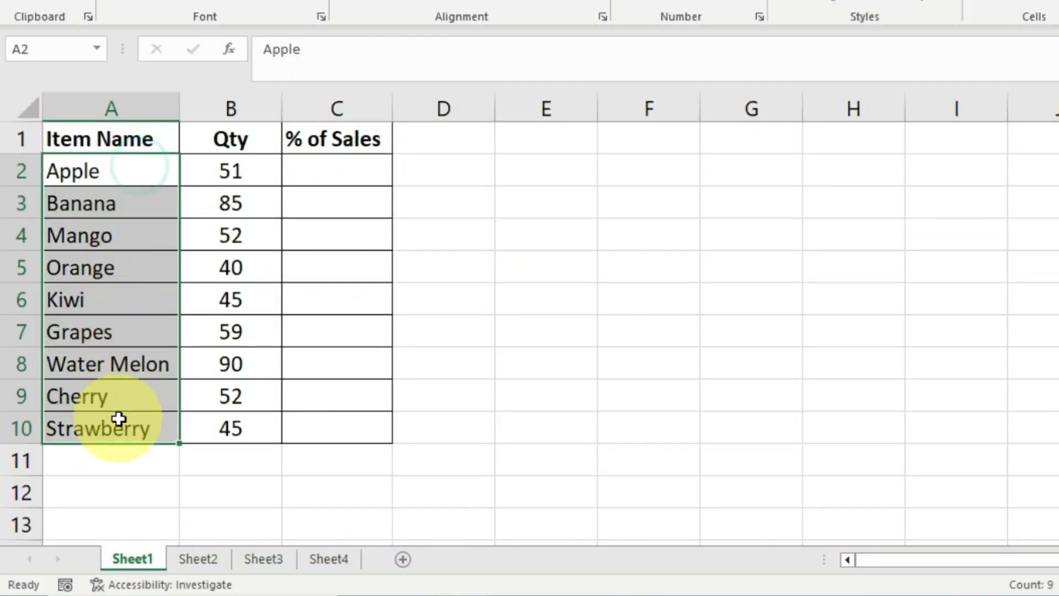
drag(232, 185, 246, 432)
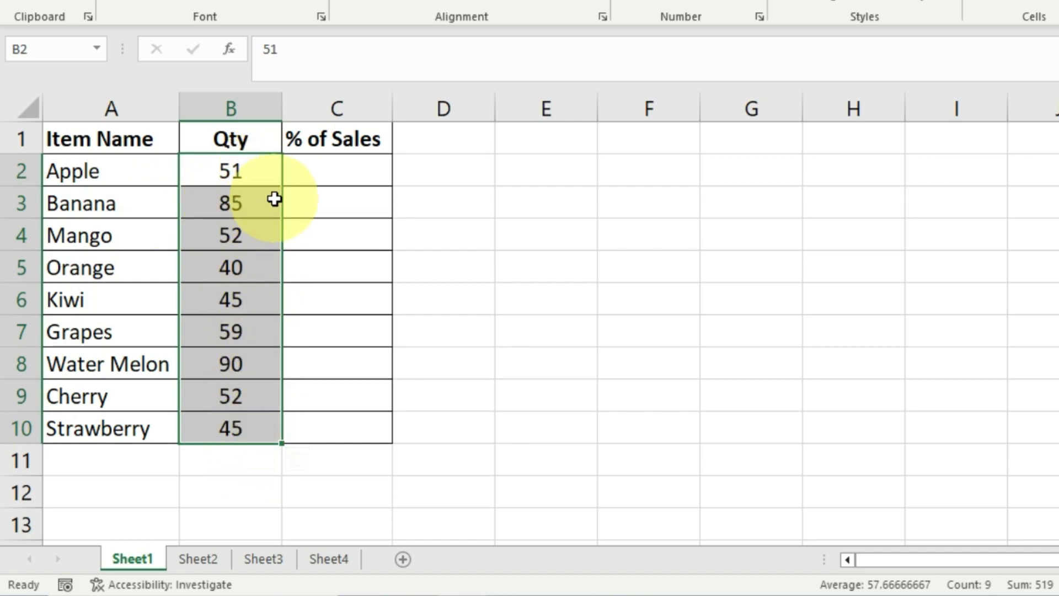
click(310, 202)
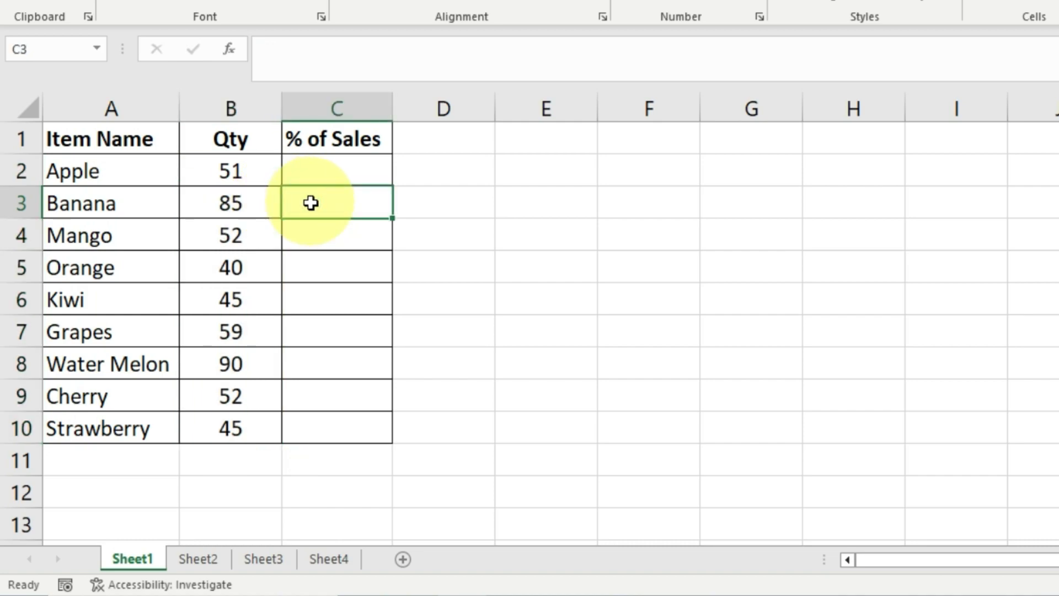
- Fill the % of Sales column with each item's percentage of the total from quantities B2:B10, using Quick Analysis column % Total
drag(250, 164, 259, 427)
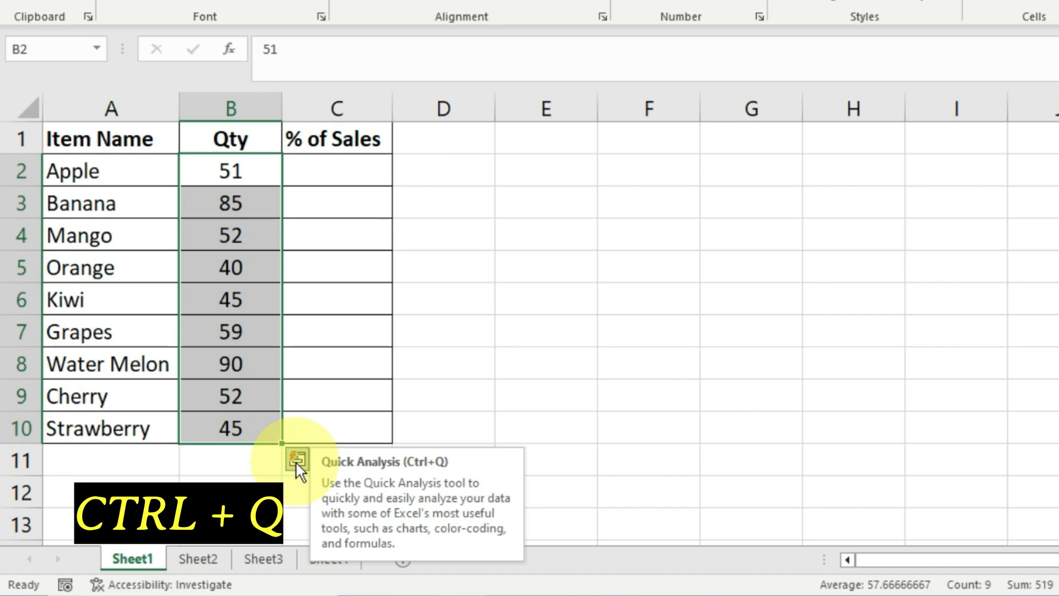
key(ctrl+q)
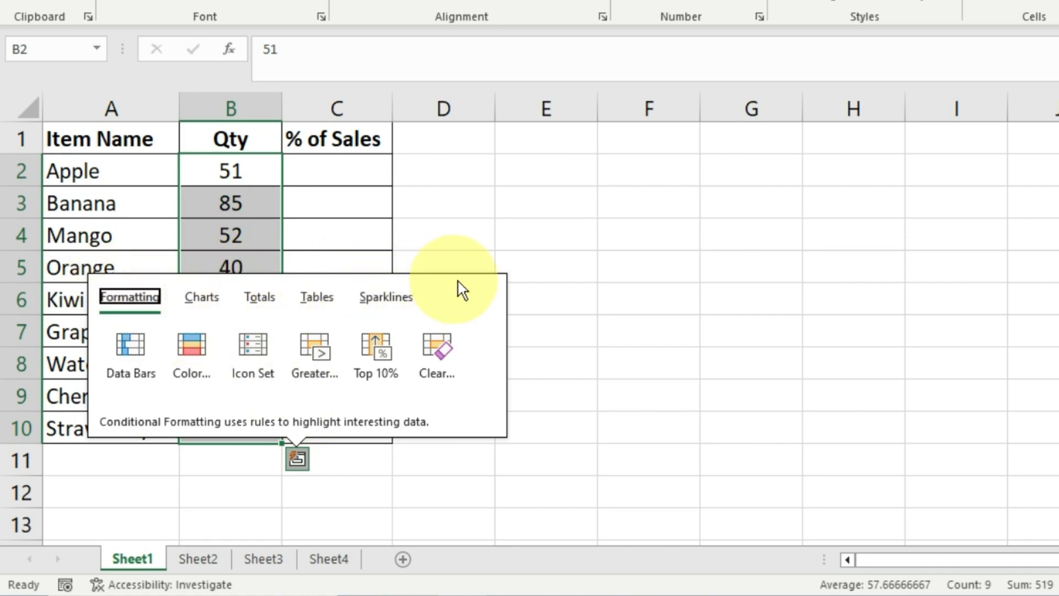
click(263, 299)
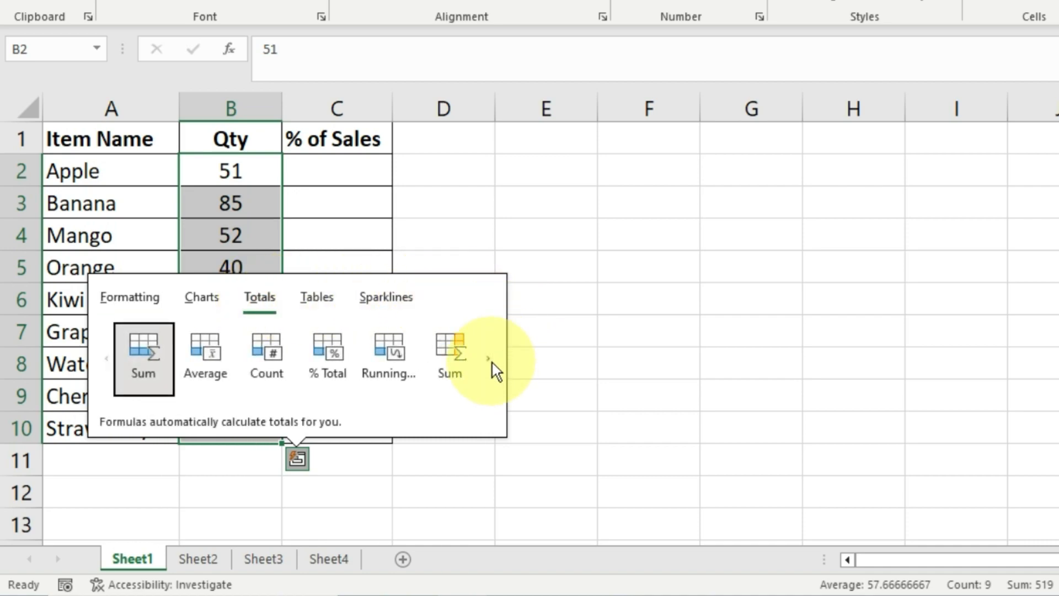
click(489, 359)
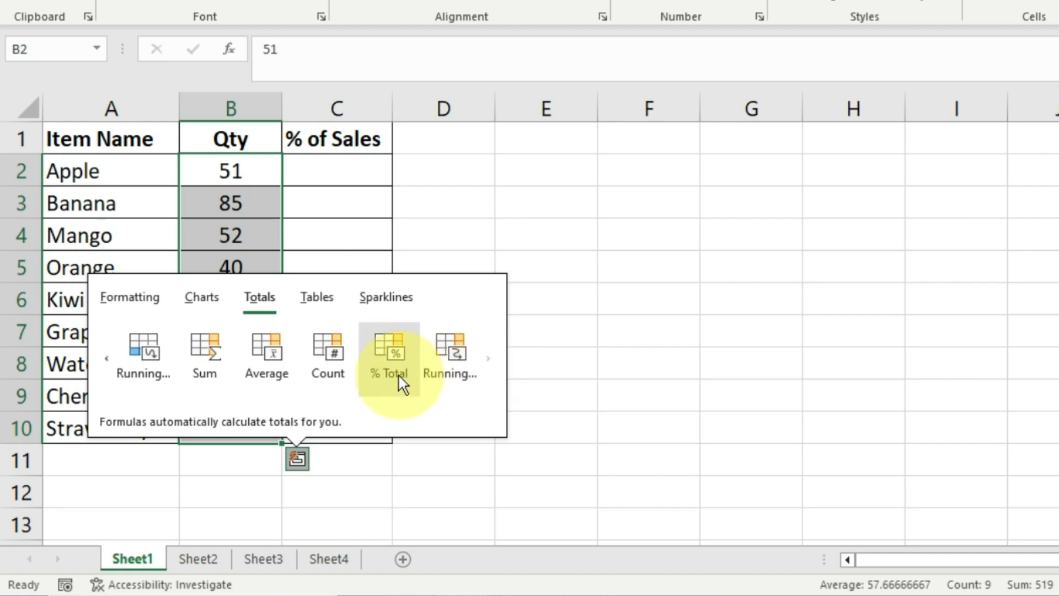
click(386, 344)
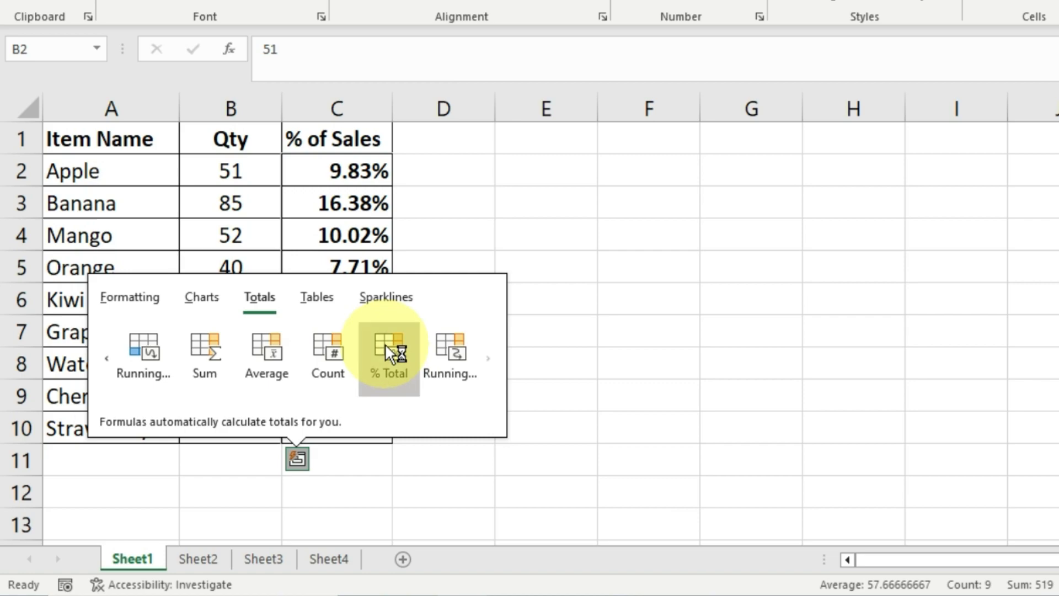
- Examine the formulas and percentages in the % of Sales column, including the Water Melon and Banana rows
click(324, 179)
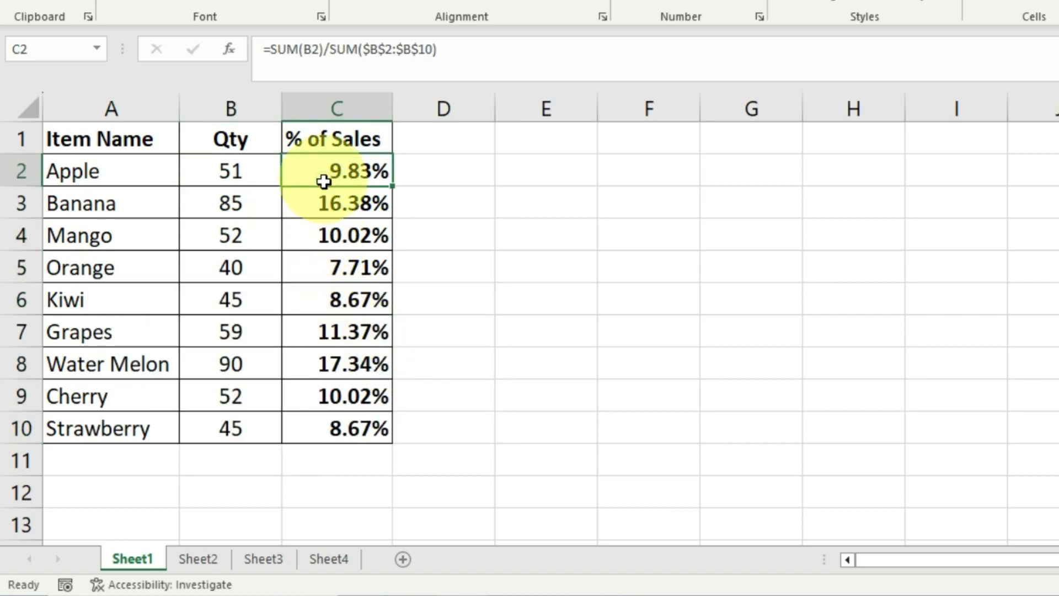
drag(316, 172, 314, 416)
click(303, 362)
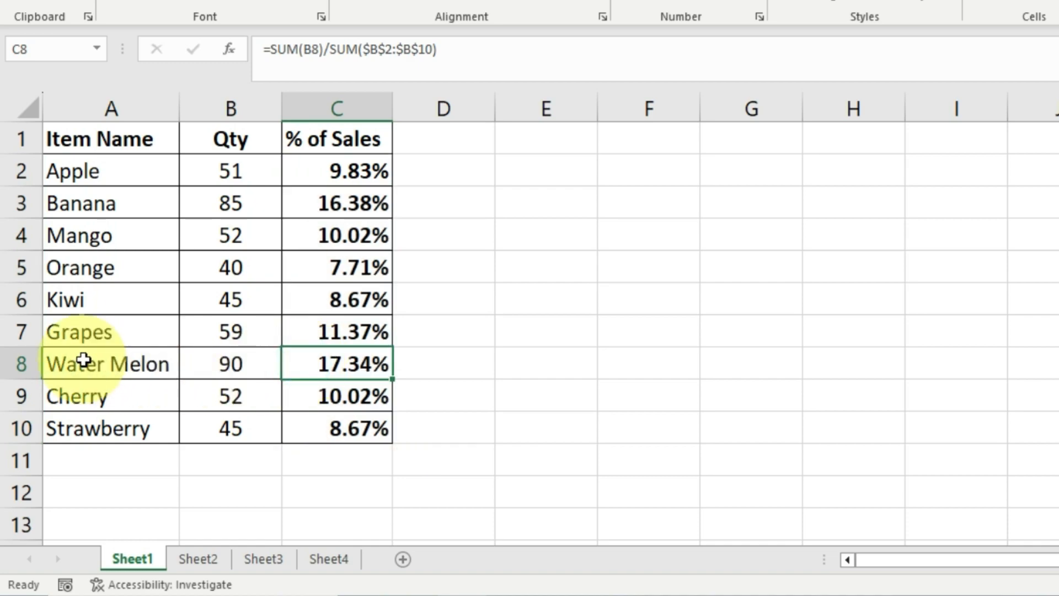
drag(88, 361, 350, 355)
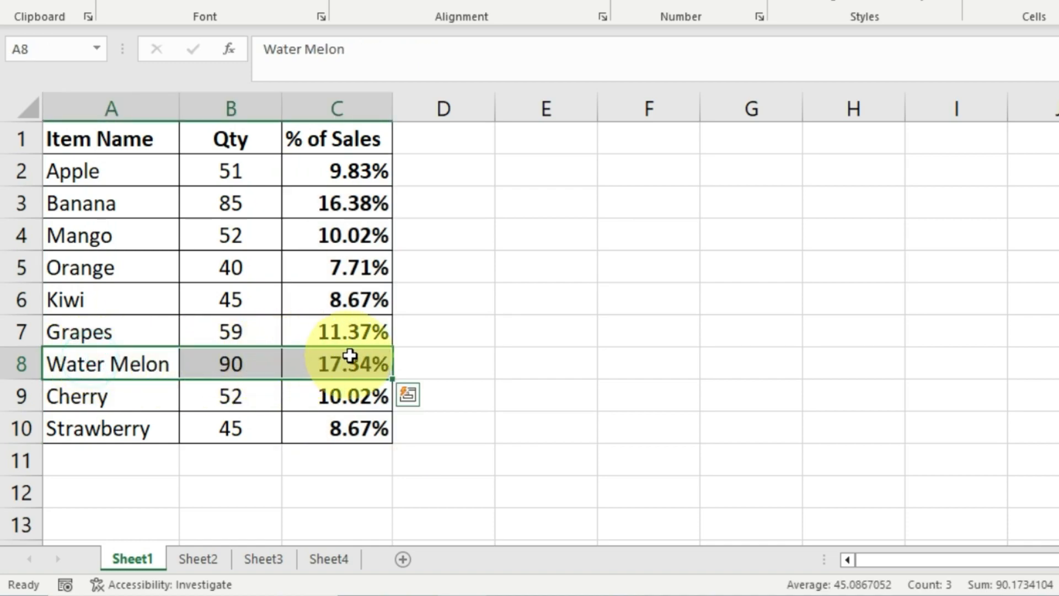
click(333, 362)
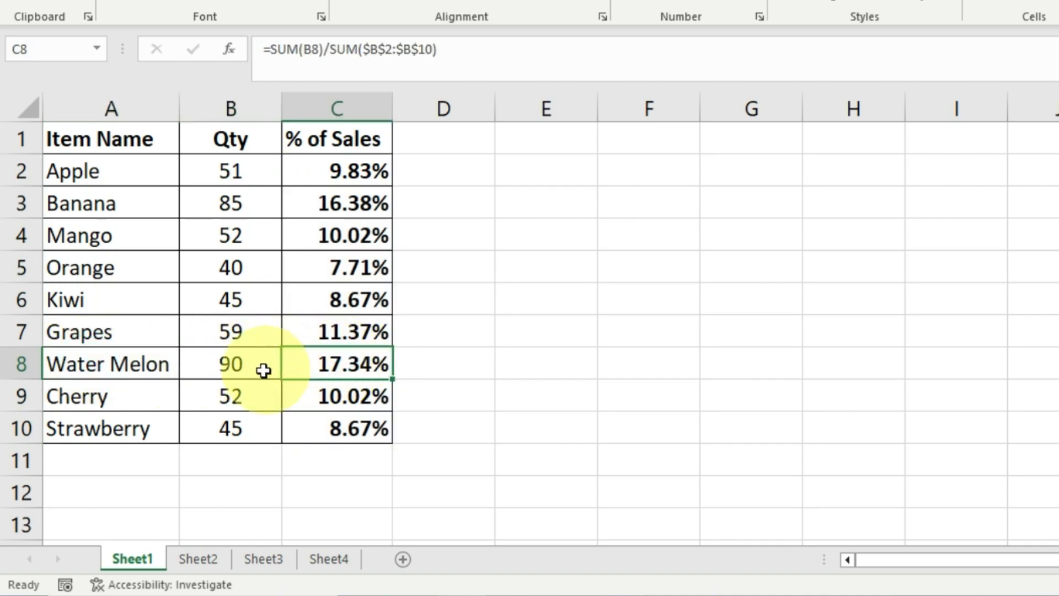
drag(141, 371, 350, 369)
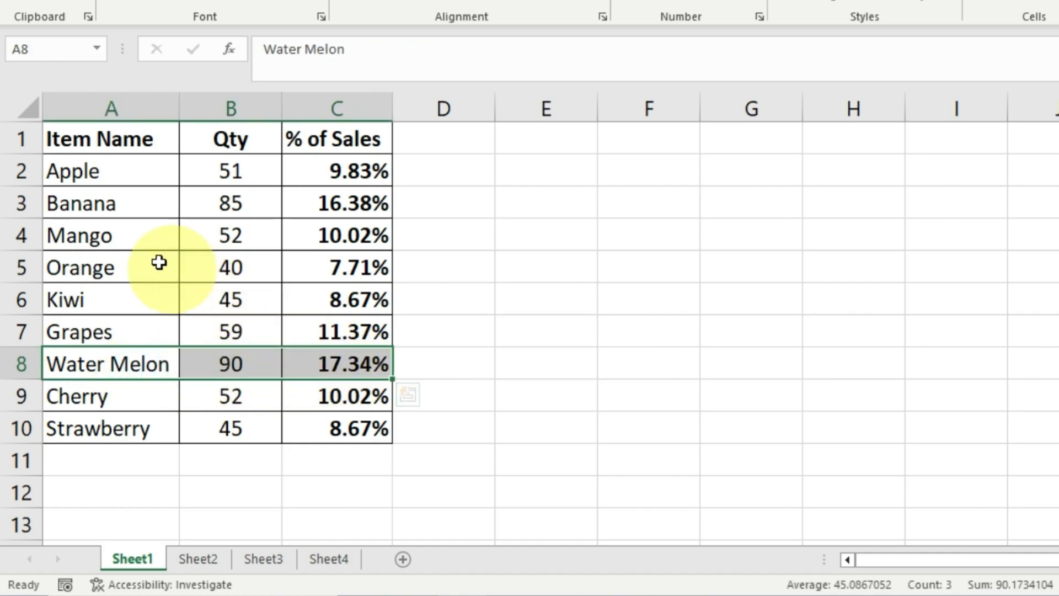
click(133, 205)
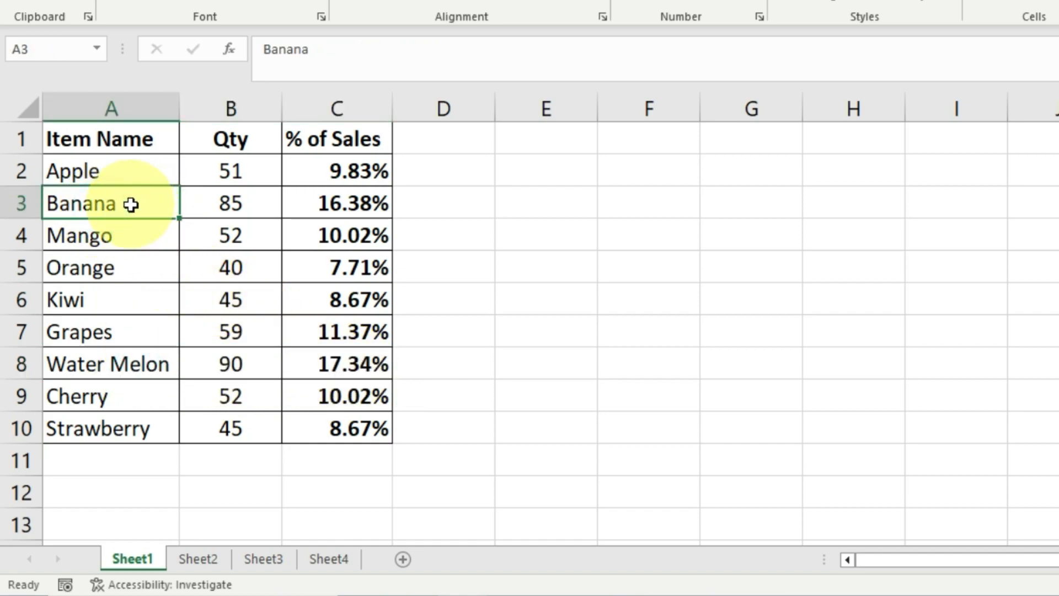
drag(136, 204, 343, 210)
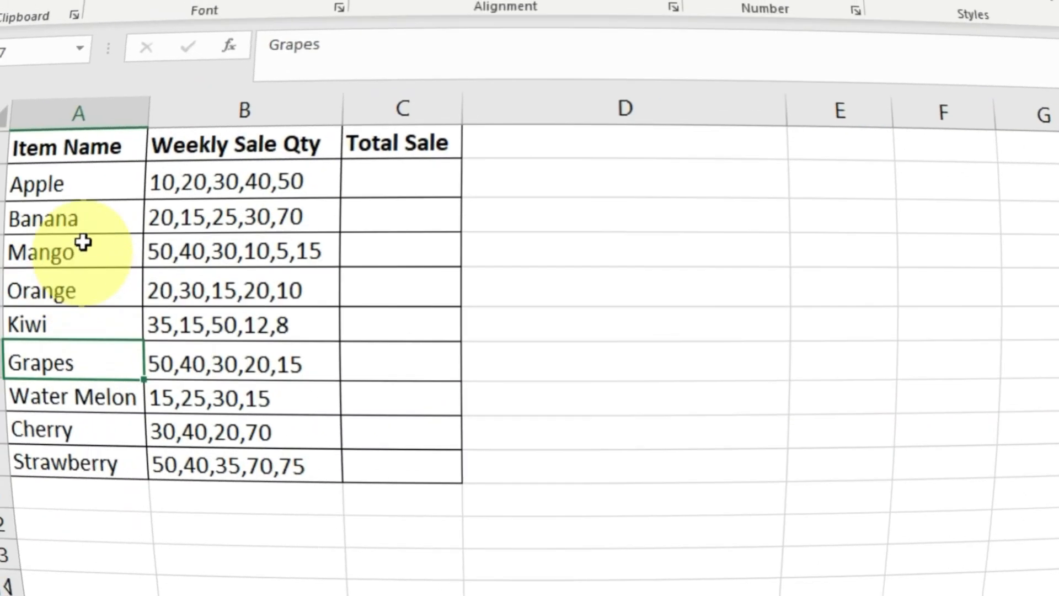
drag(110, 200, 120, 466)
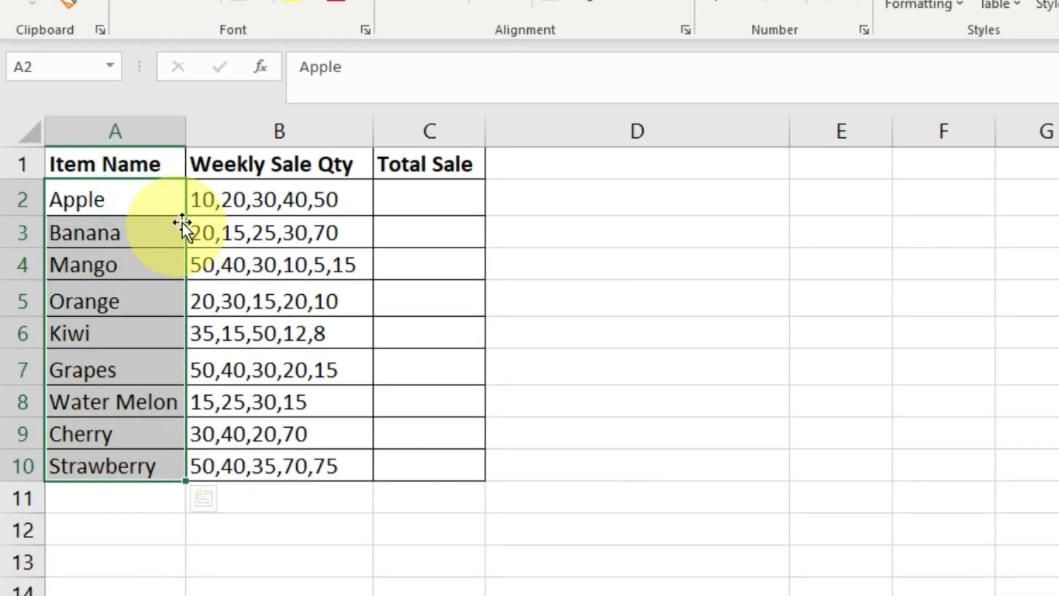
drag(312, 199, 289, 469)
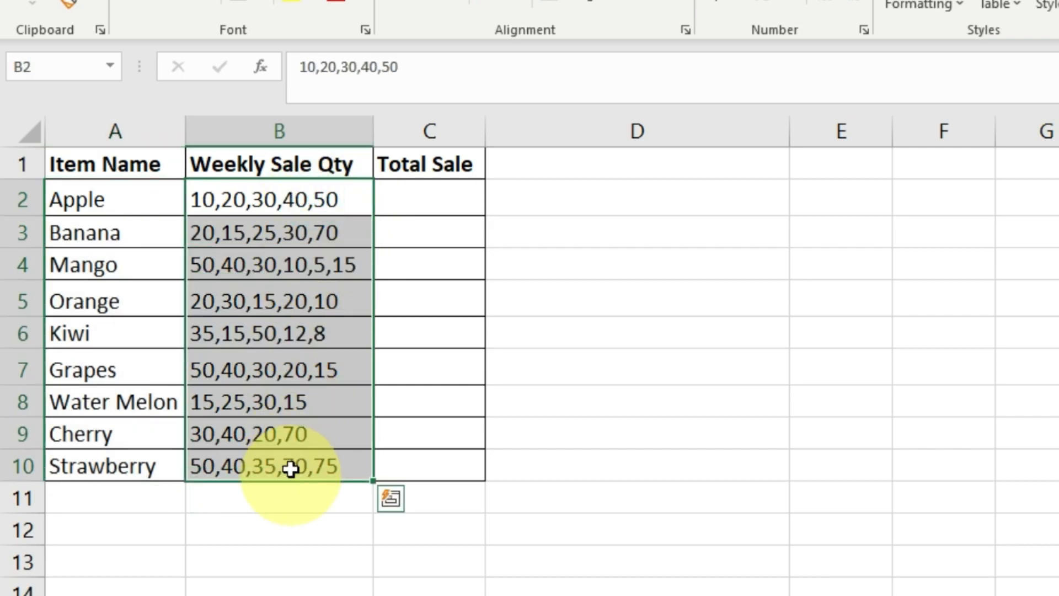
click(270, 201)
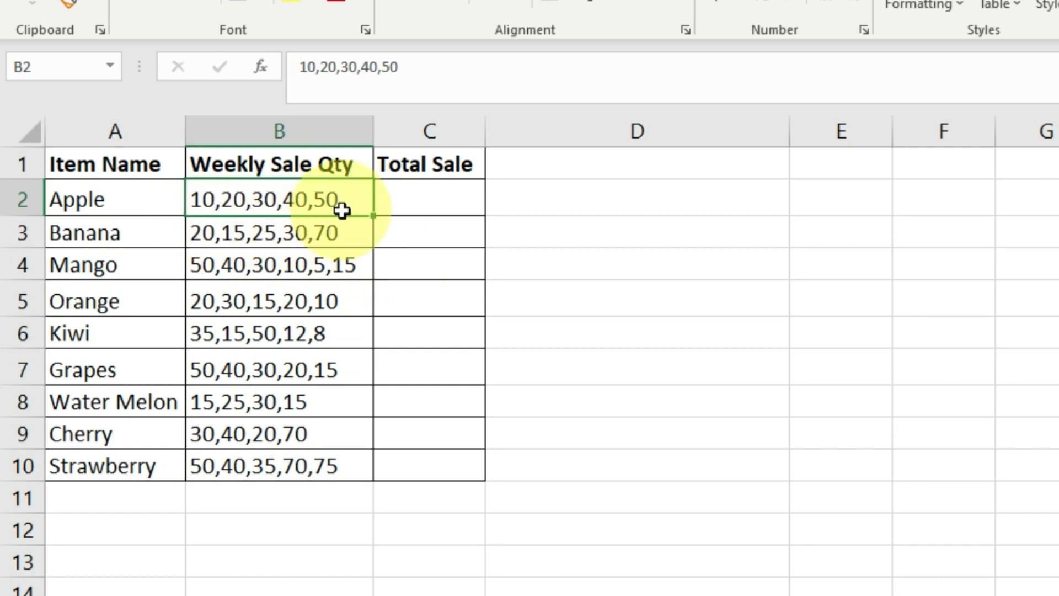
- Try to total Apple's comma-separated weekly quantities in C2 with the formula =SUM(B2)
click(433, 205)
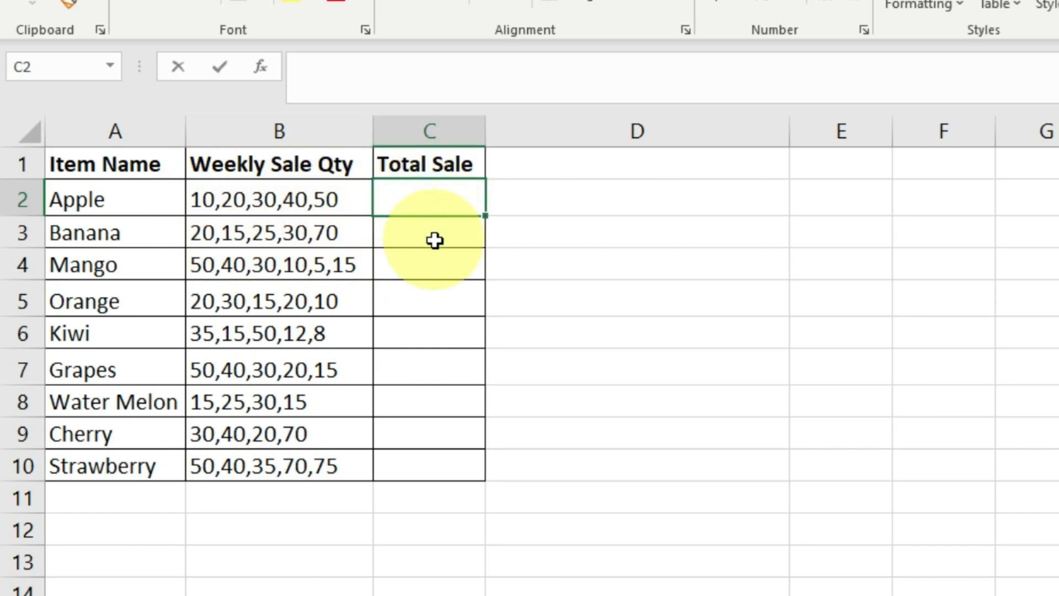
text(=sum)
key(Tab)
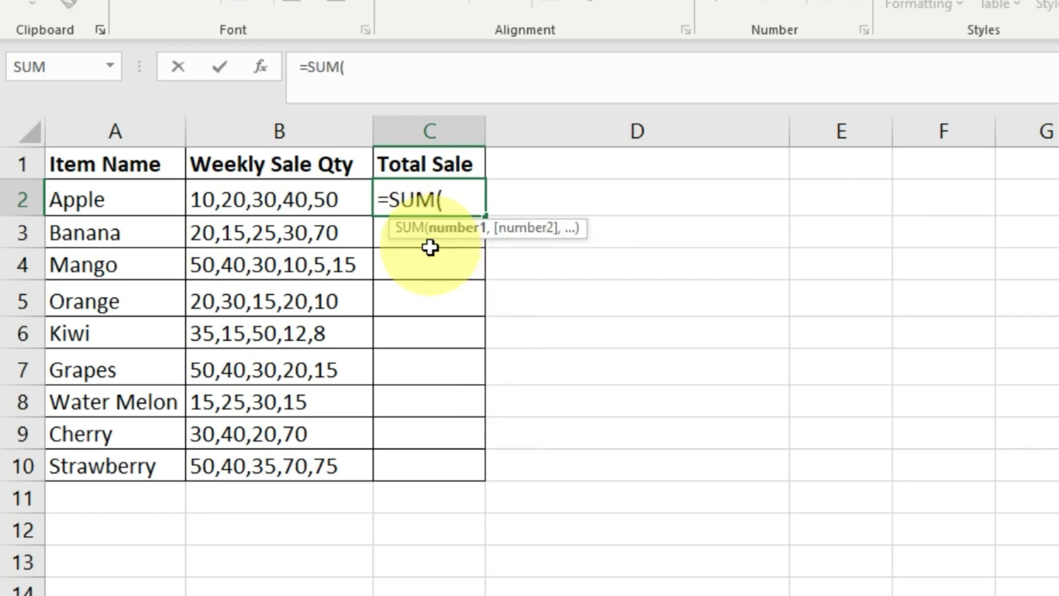
click(343, 196)
key(Return)
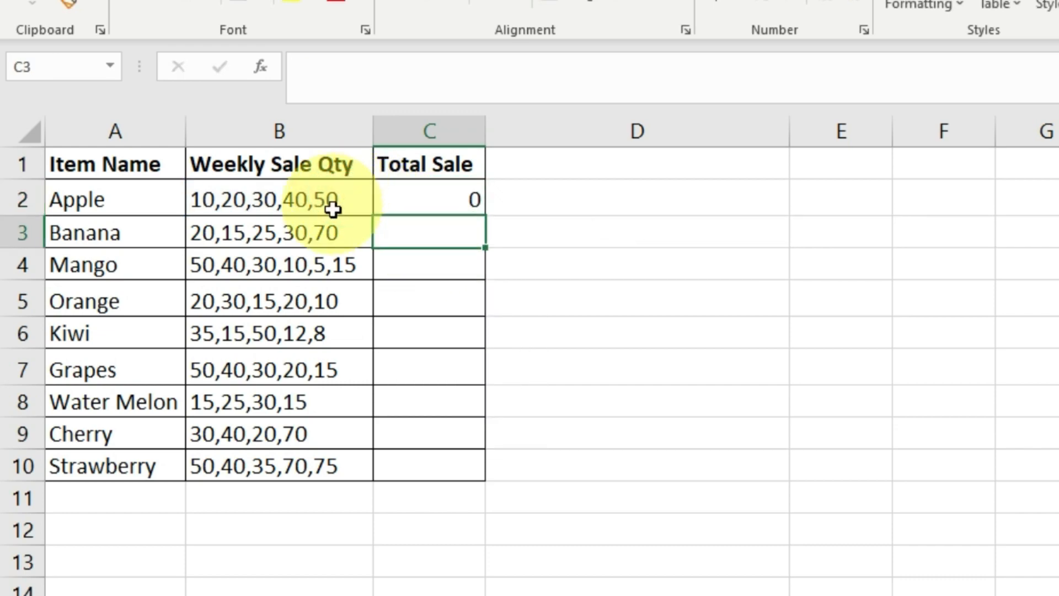
- Check the SUM formula in C2 against the comma-separated Weekly Sale Qty entries in B2:B10
click(418, 201)
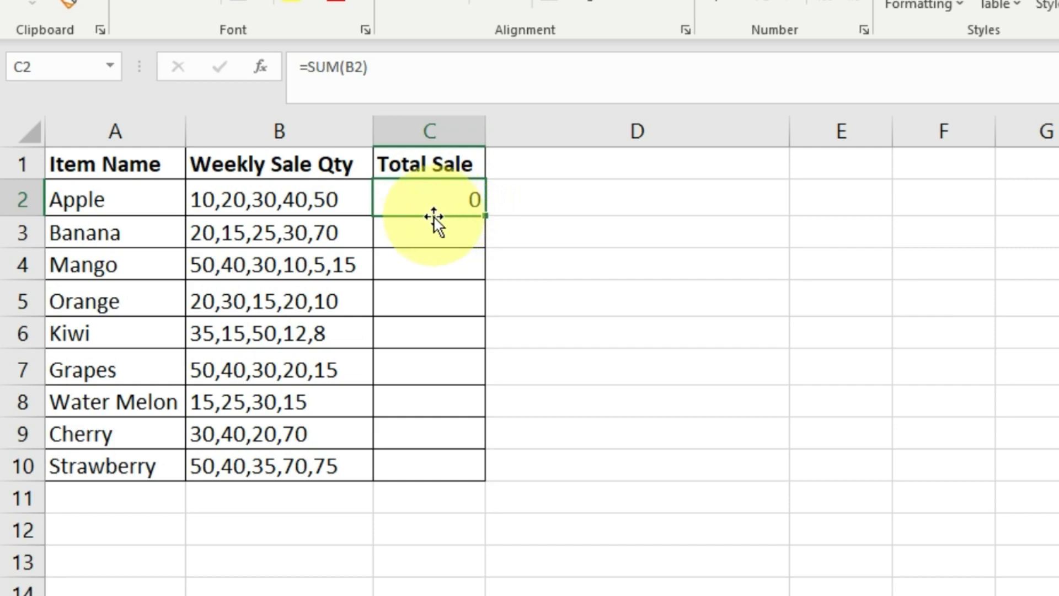
click(305, 200)
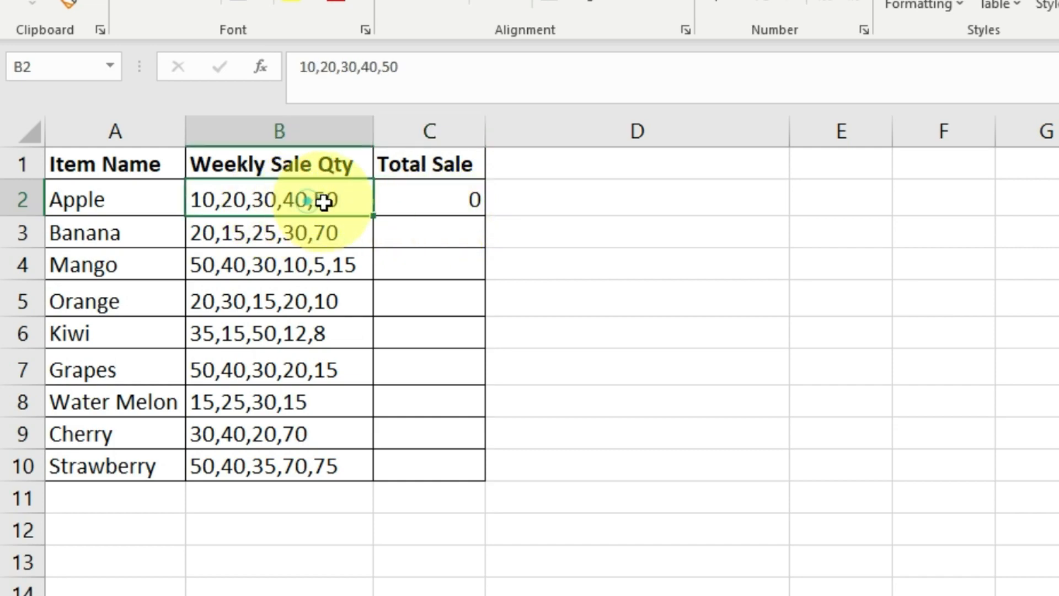
click(326, 234)
click(315, 268)
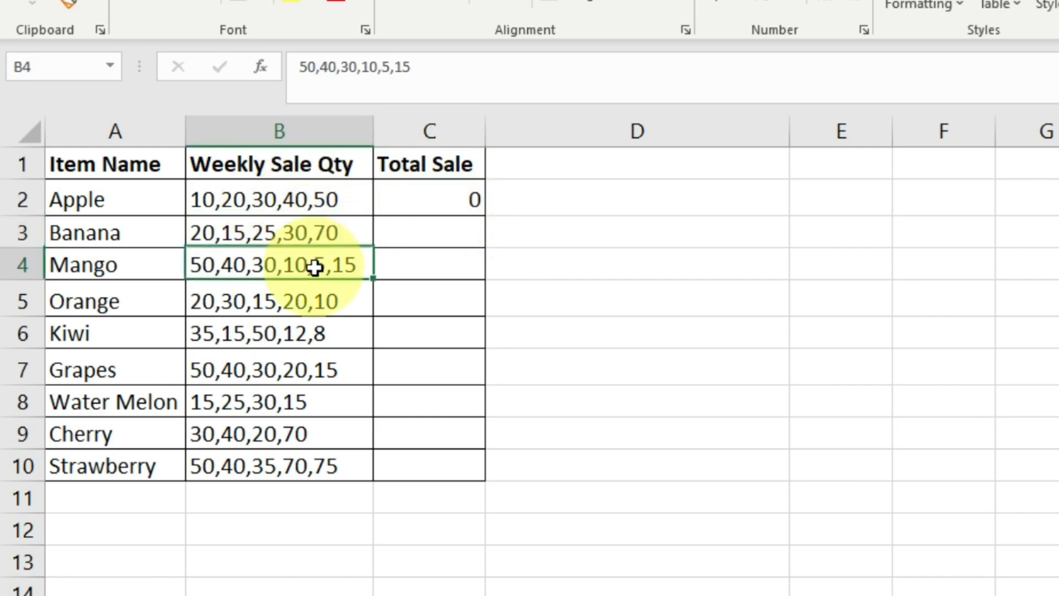
click(303, 306)
drag(297, 199, 279, 463)
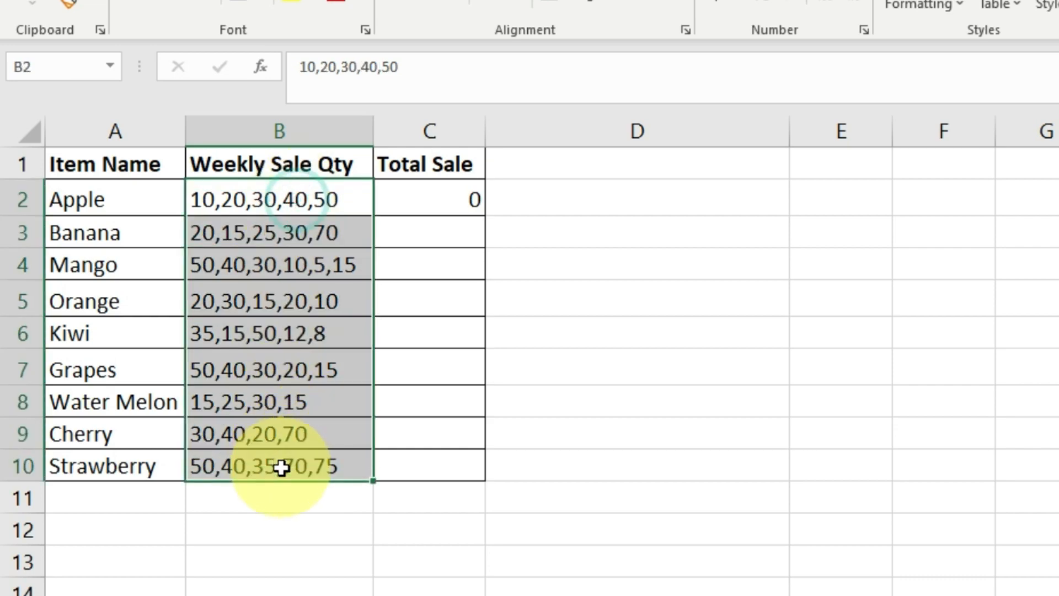
click(276, 303)
click(282, 239)
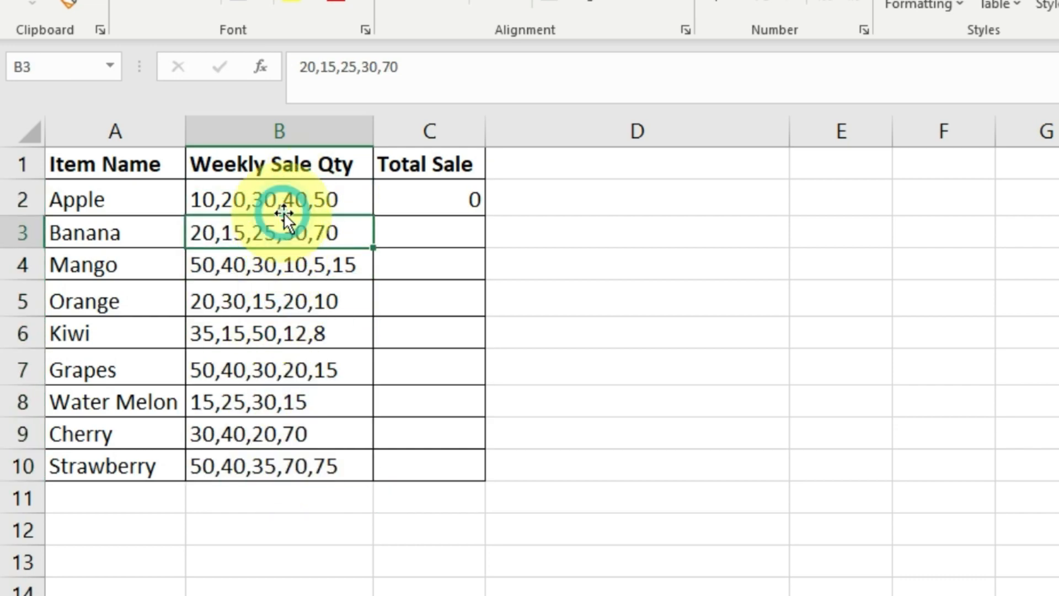
drag(326, 203, 309, 458)
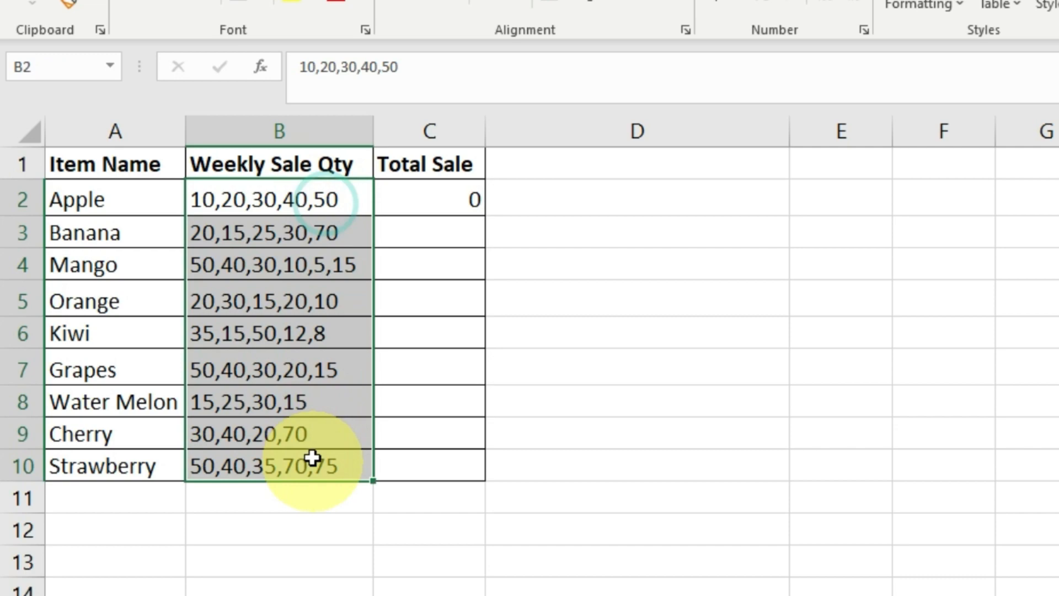
click(301, 222)
- Enter the formula =SUM(-TEXTSPLIT(B2,",")) in C2 to total Apple's comma-separated weekly quantities
click(436, 198)
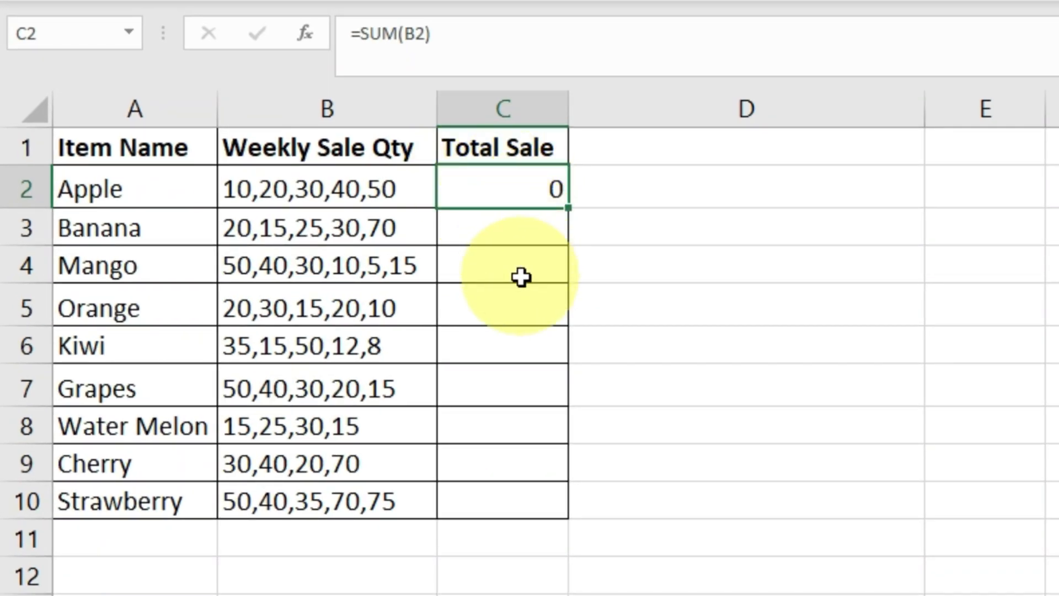
text(=)
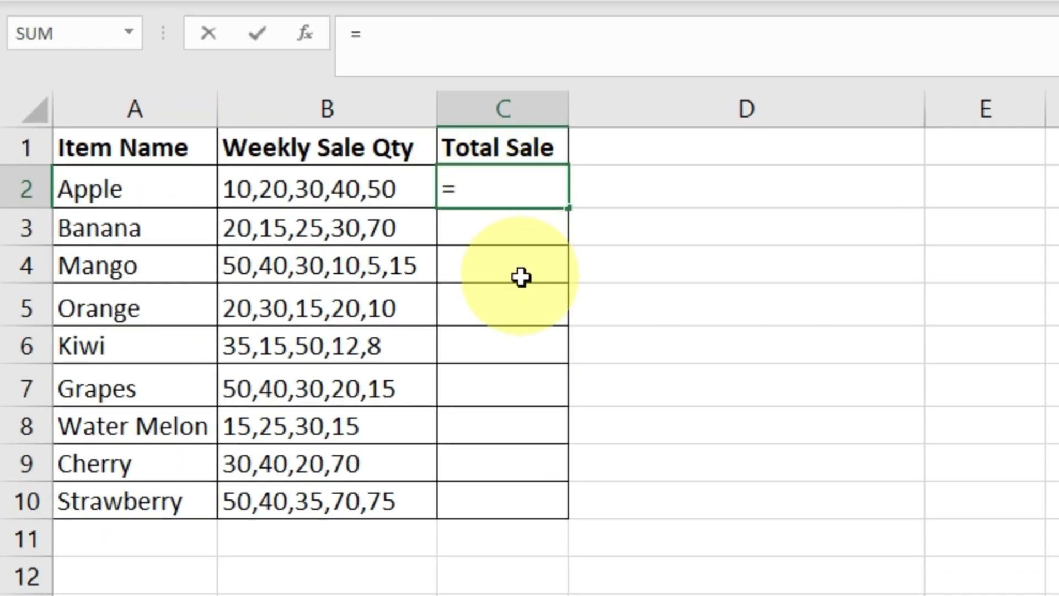
text(sum)
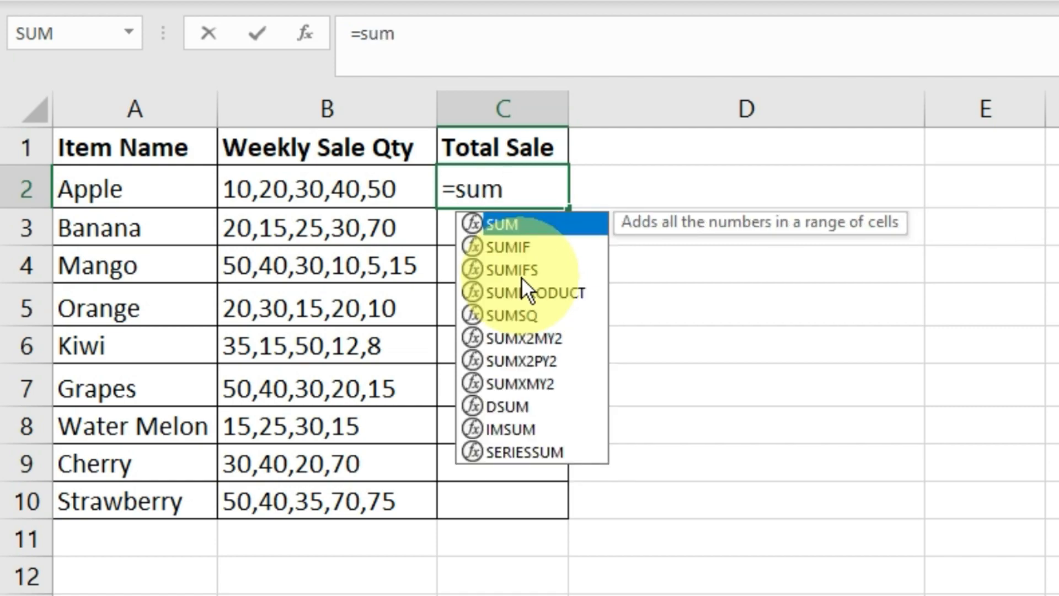
text(()
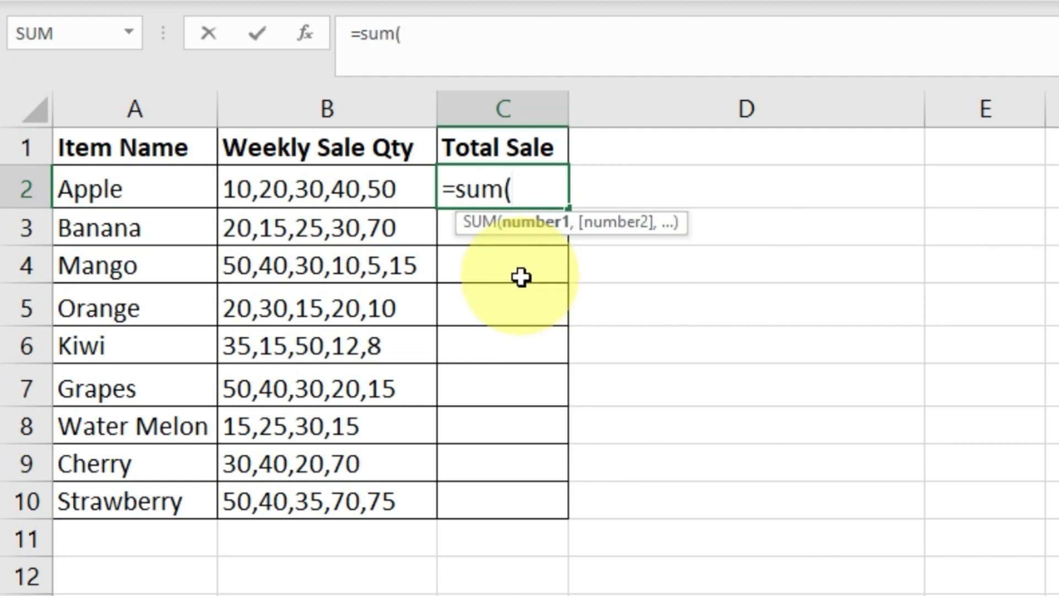
text(-t)
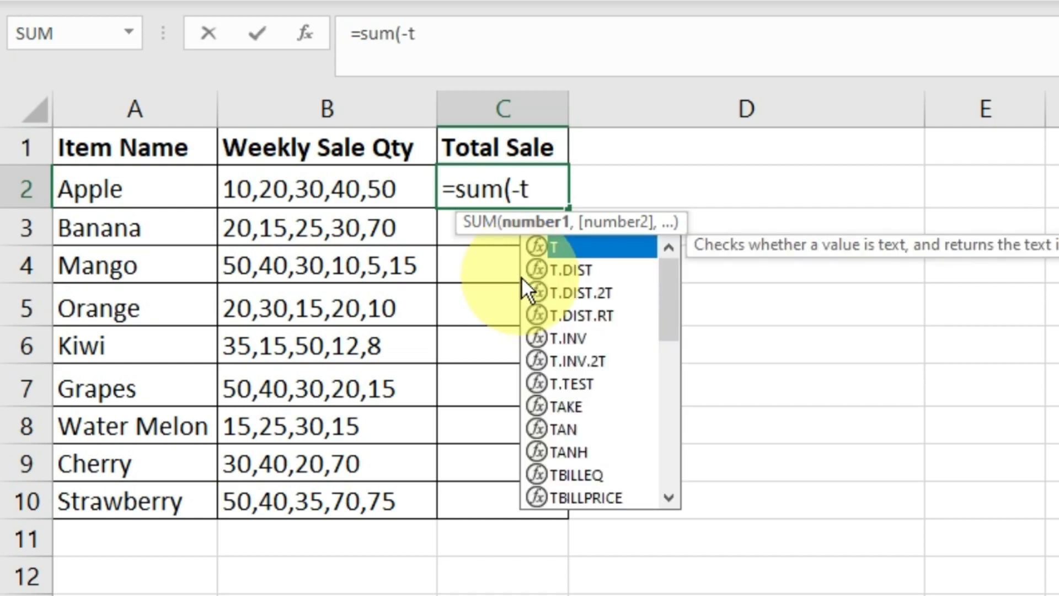
text(extsplit)
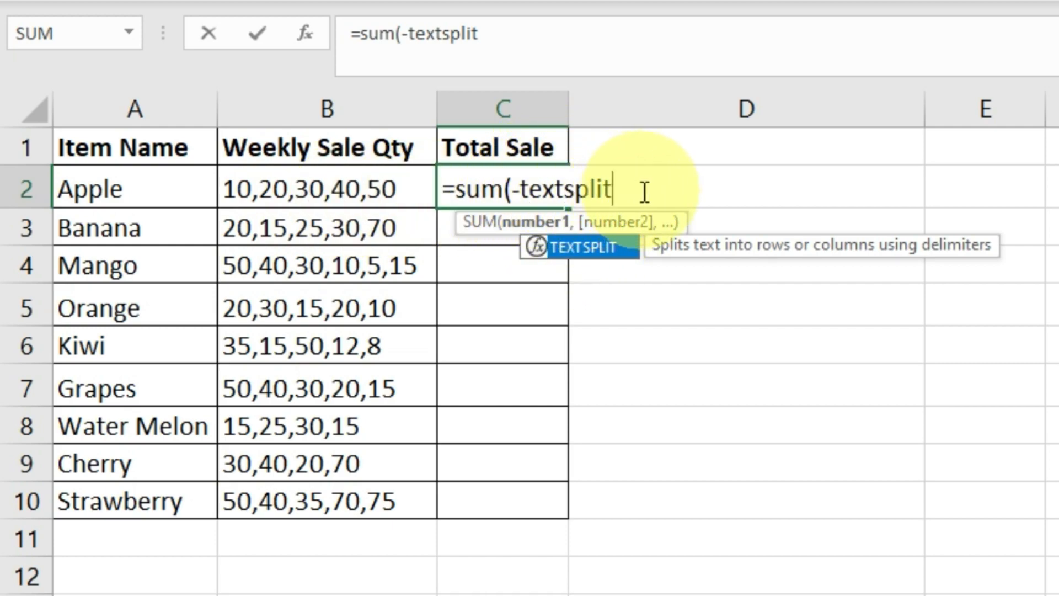
double_click(634, 255)
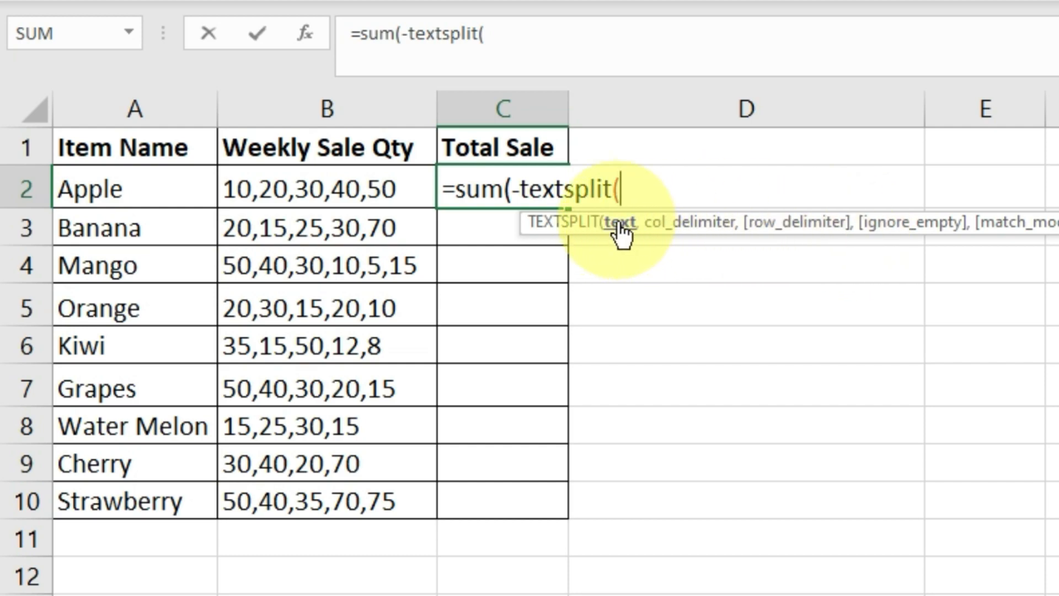
click(298, 191)
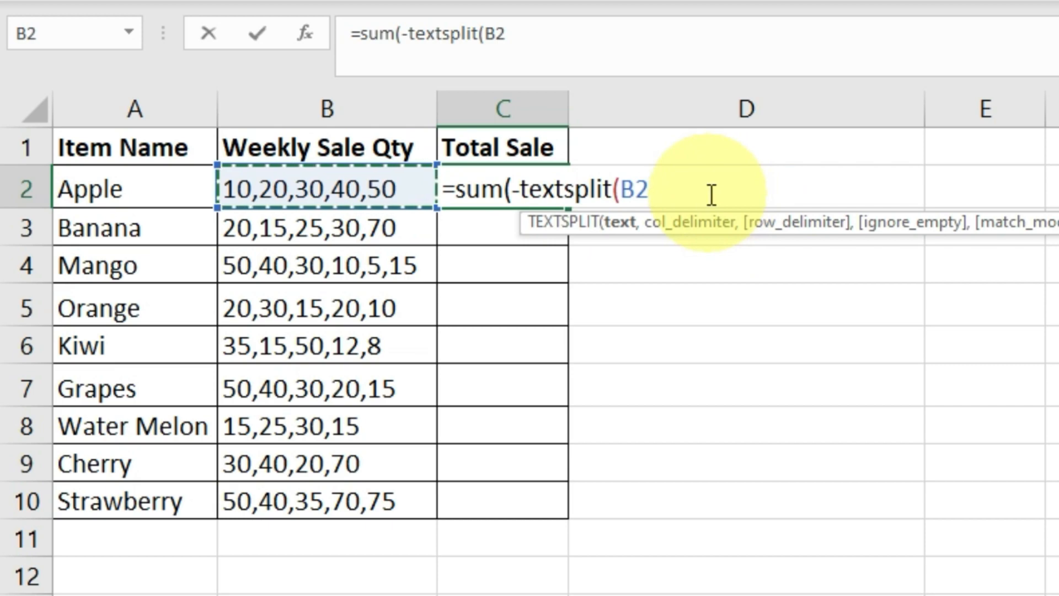
text(,",)
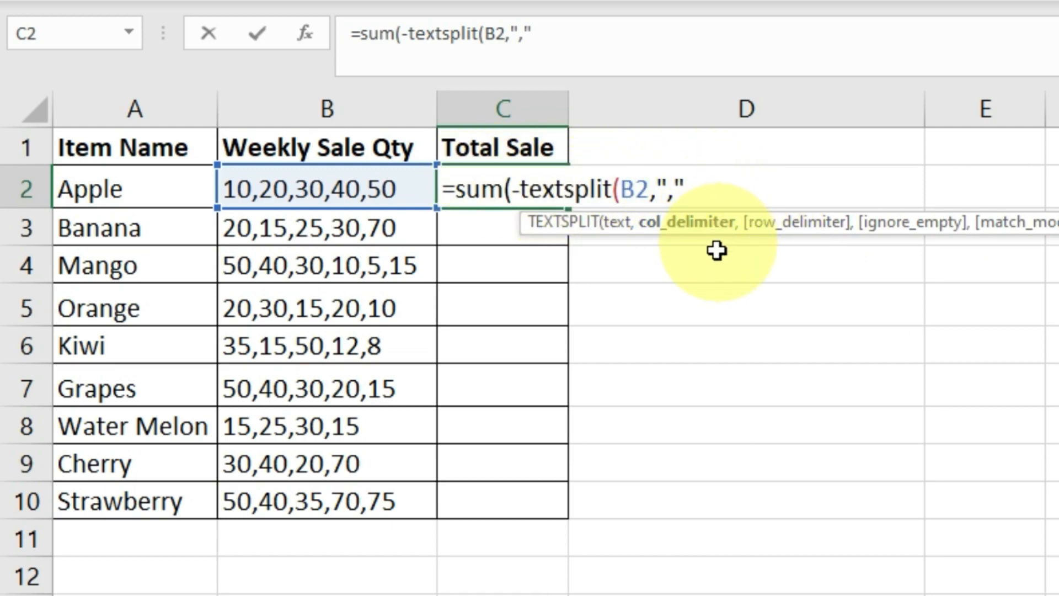
text())
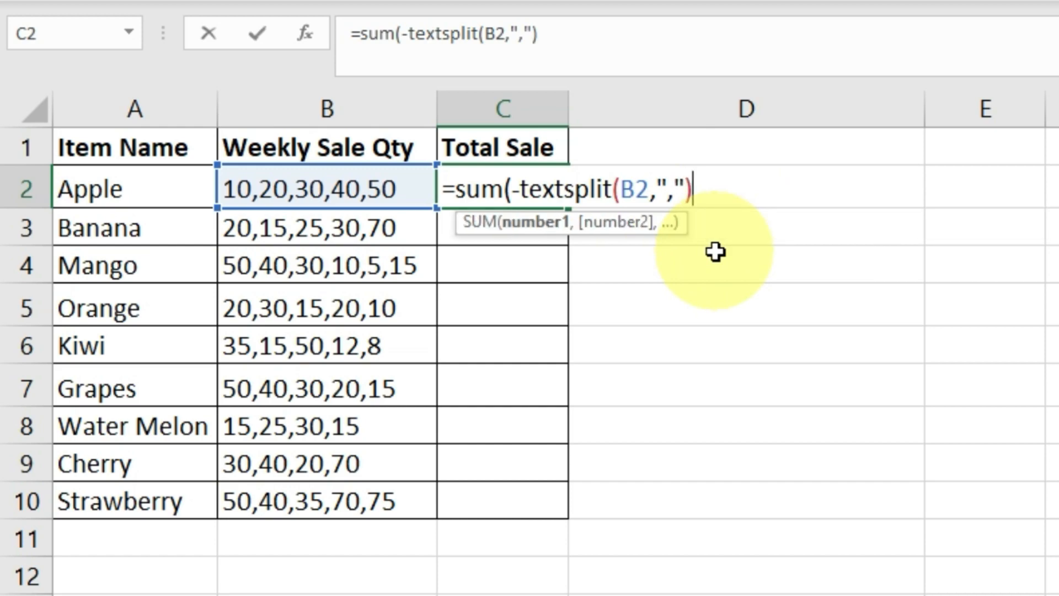
text())
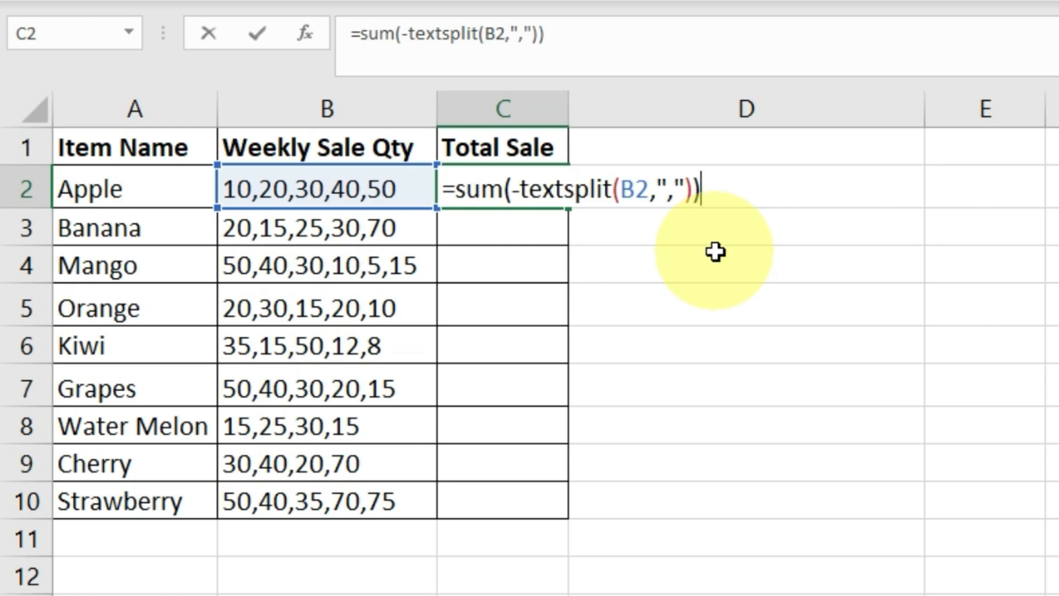
key(Return)
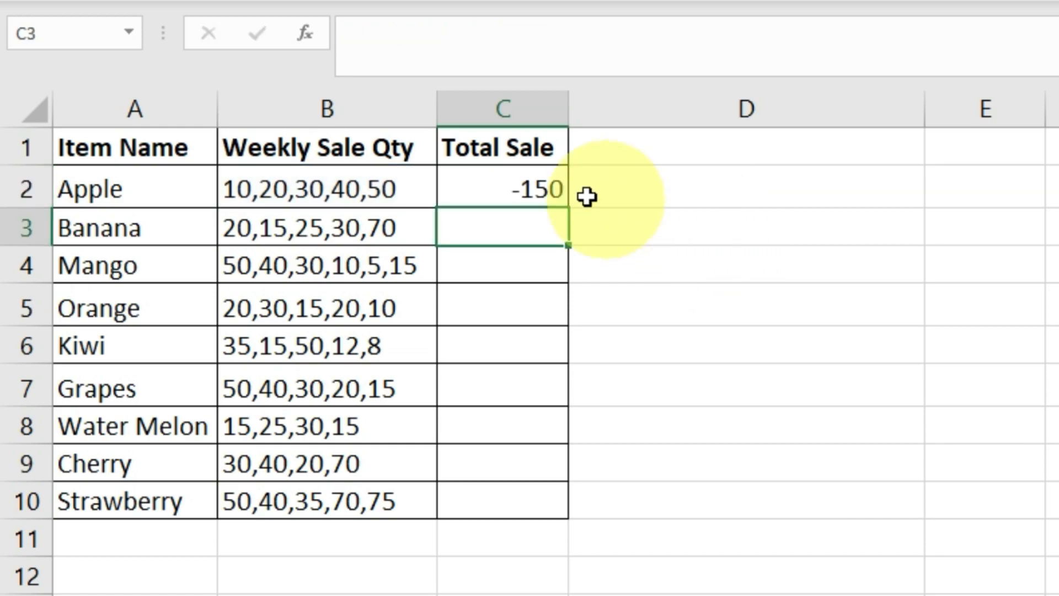
- Fill the C2 formula down through C10 and check the formulas in the first rows of Total Sale
click(501, 177)
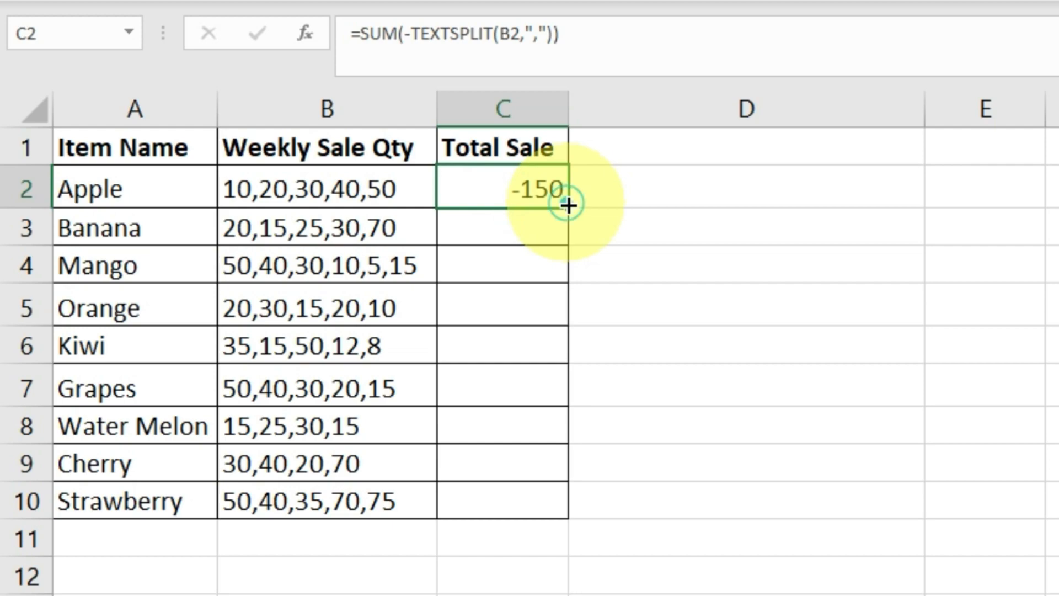
double_click(568, 206)
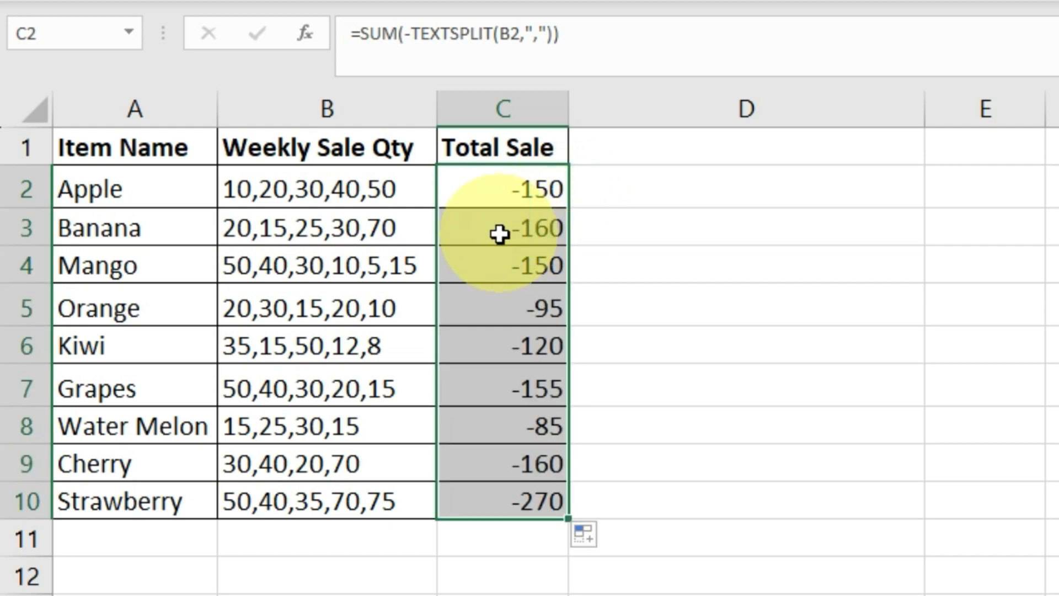
click(479, 182)
click(479, 226)
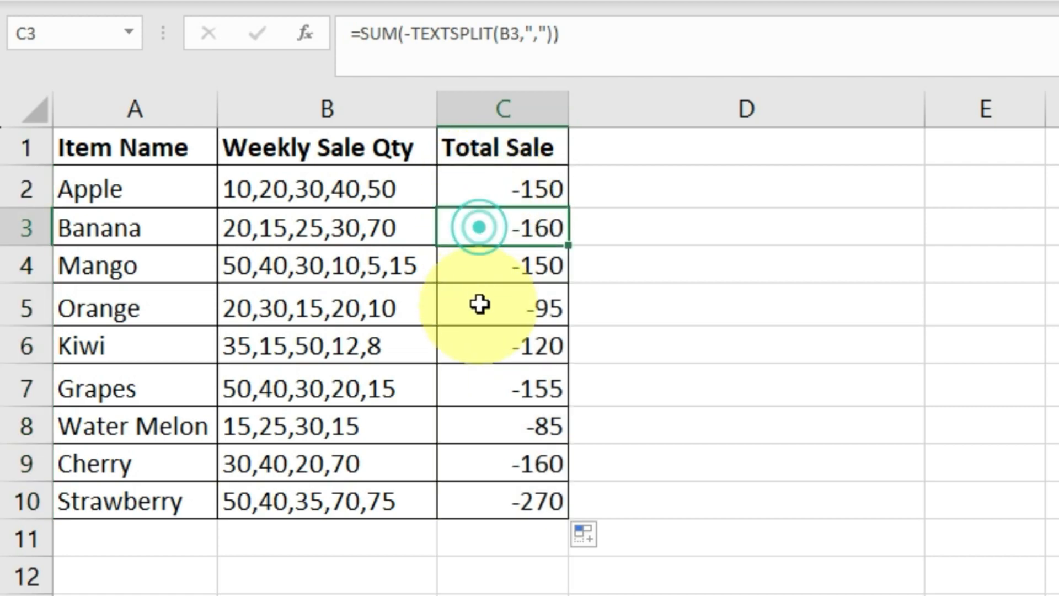
click(479, 267)
click(480, 312)
- Add a second minus sign before TEXTSPLIT in C2 so the formula reads =SUM(--TEXTSPLIT(B2,","))
click(463, 182)
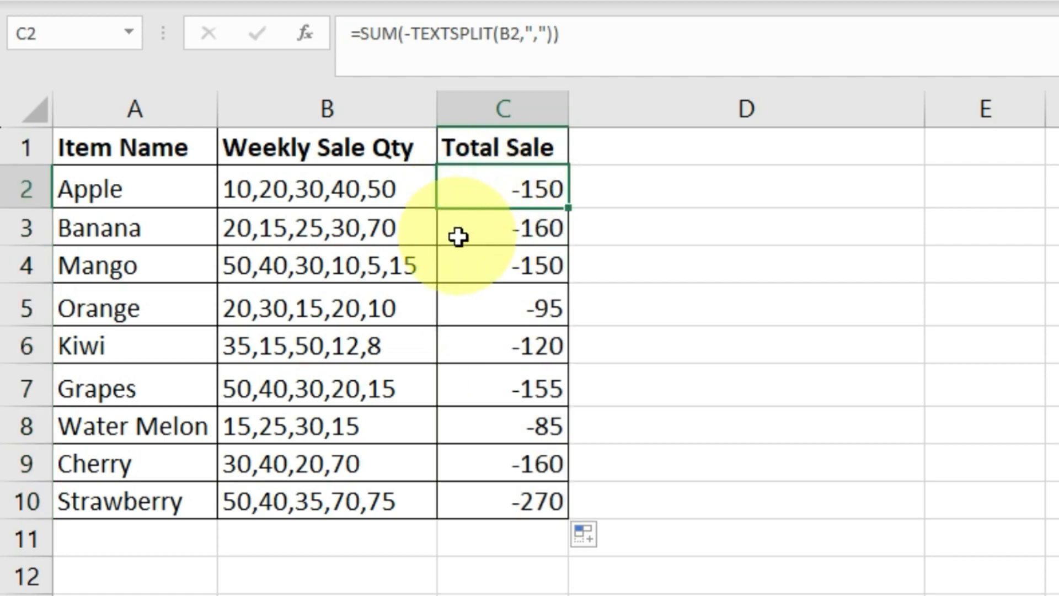
key(F2)
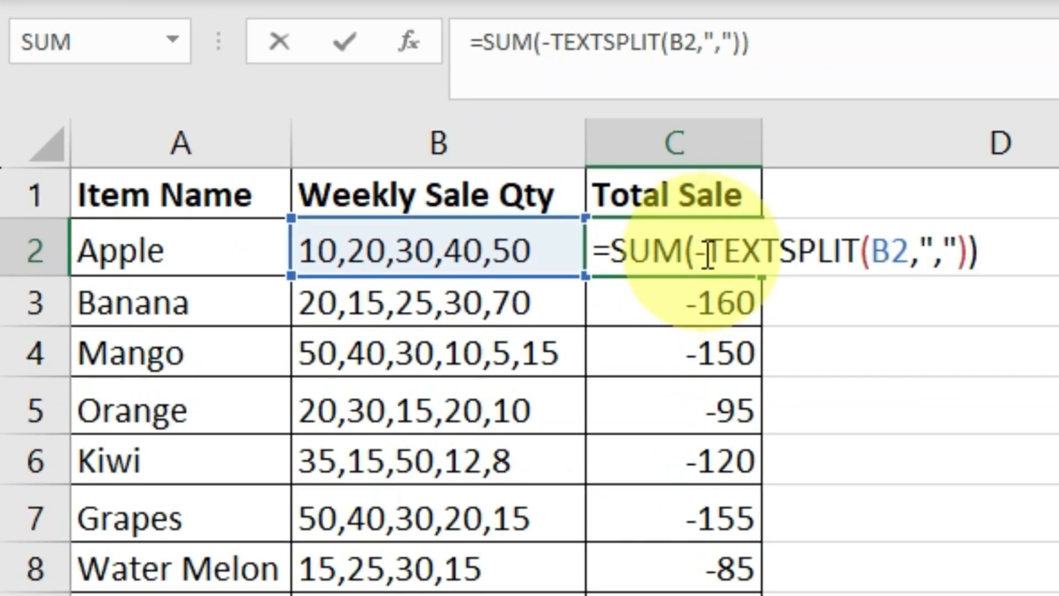
click(708, 254)
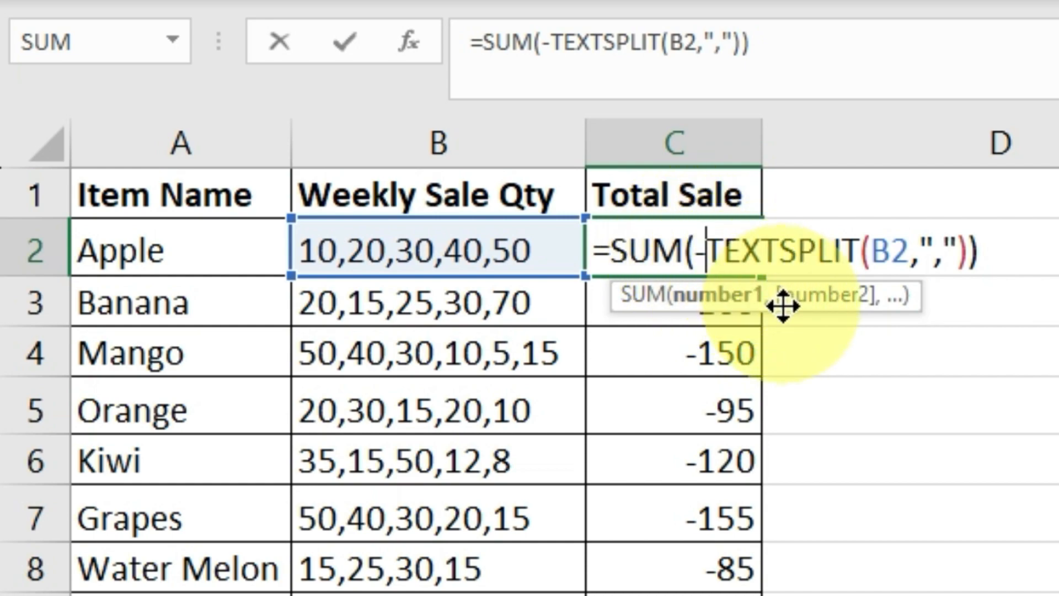
text(-)
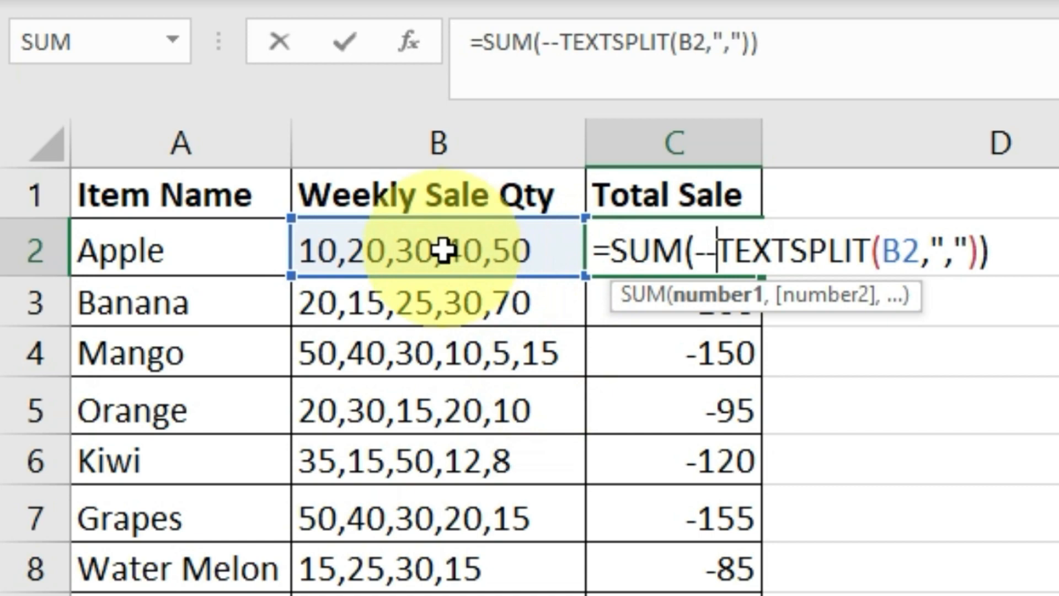
click(717, 251)
key(BackSpace)
key(BackSpace)
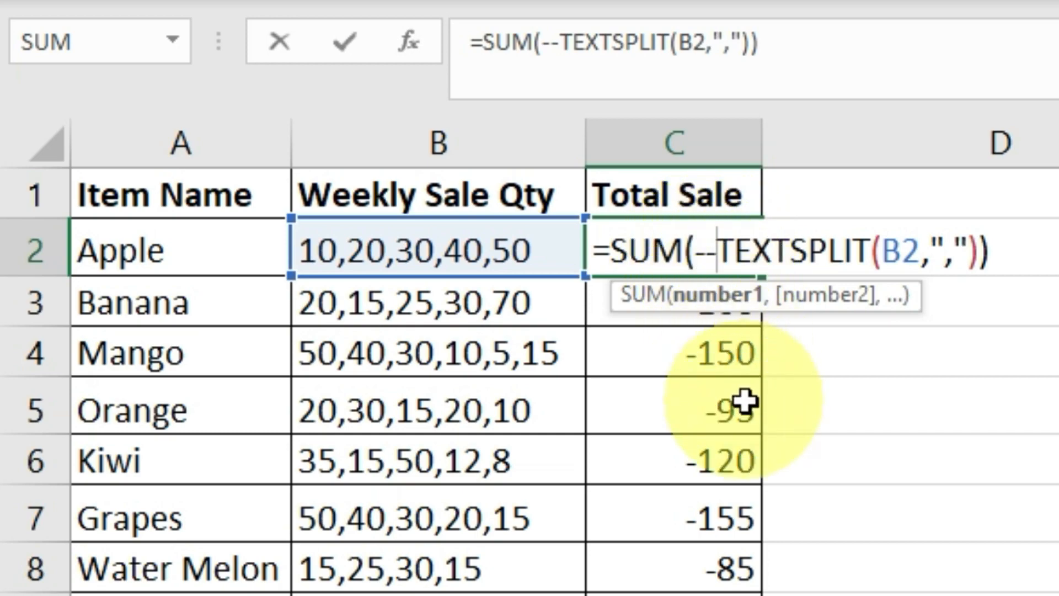
key(Return)
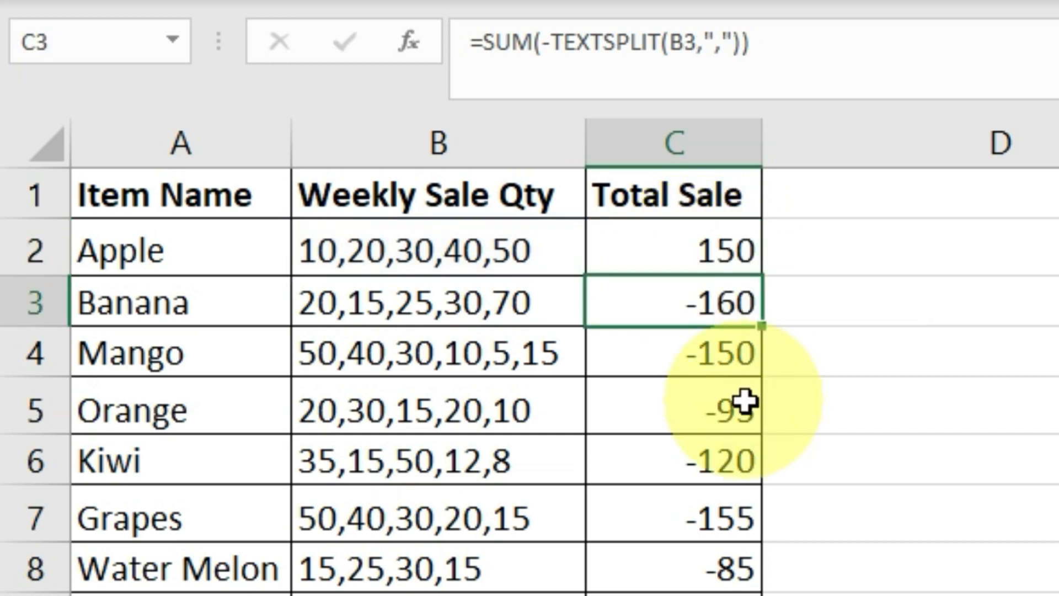
- Fill the double-minus TEXTSPLIT formula from C2 down the Total Sale column
click(646, 253)
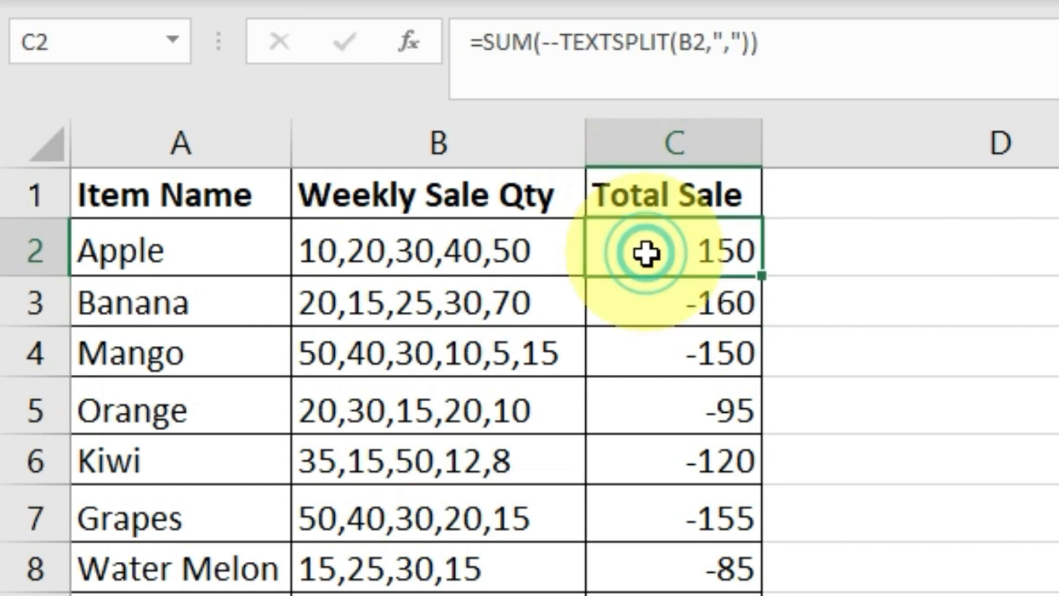
double_click(765, 282)
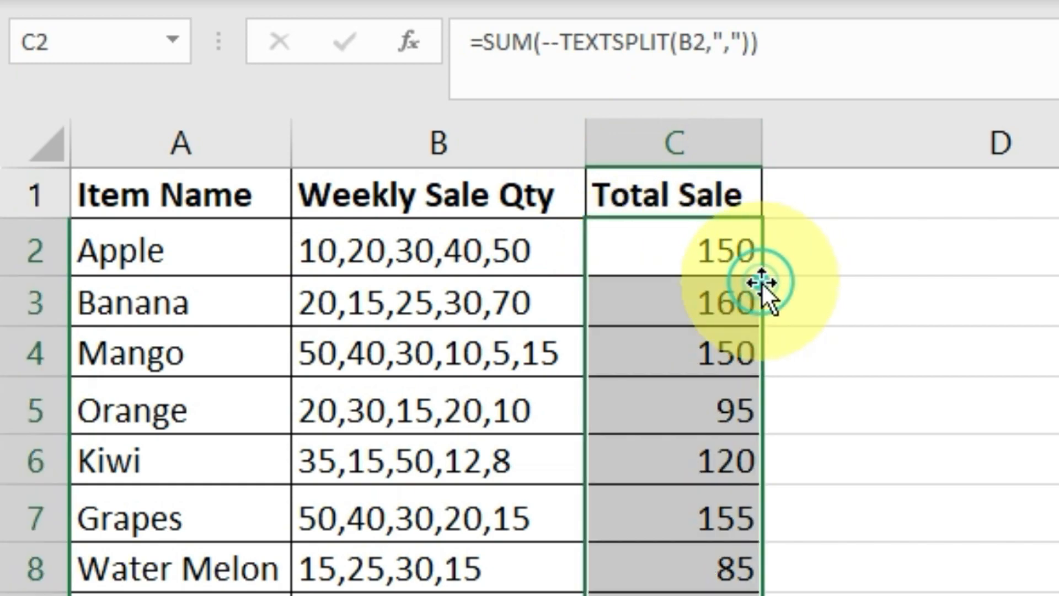
click(607, 593)
click(621, 595)
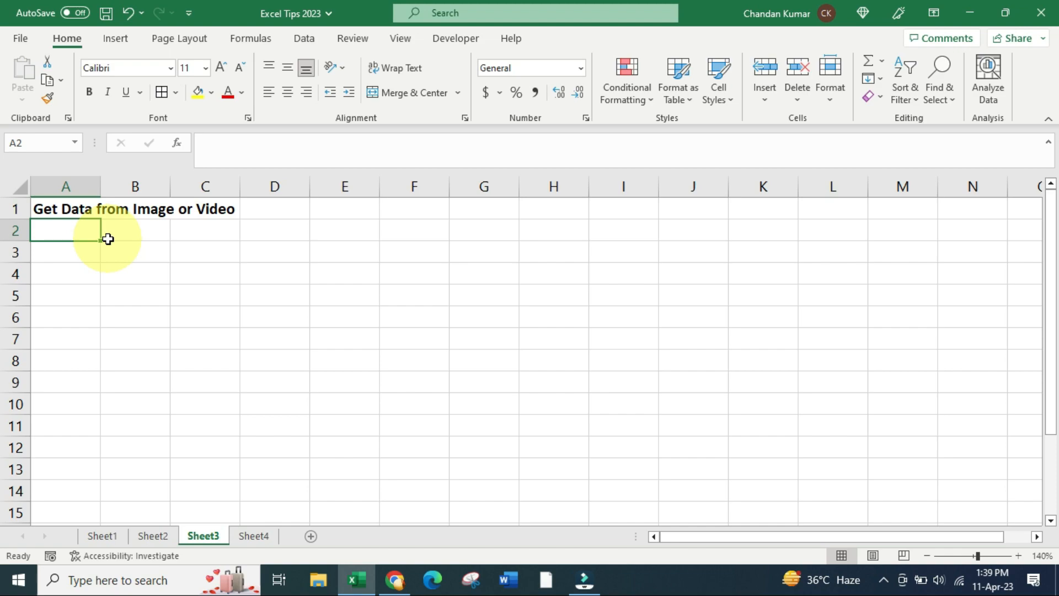
- Switch to Chrome and capture a rectangular snip of the ORC Calculation IOCL table from the full-screen YouTube video, then leave full screen
click(395, 580)
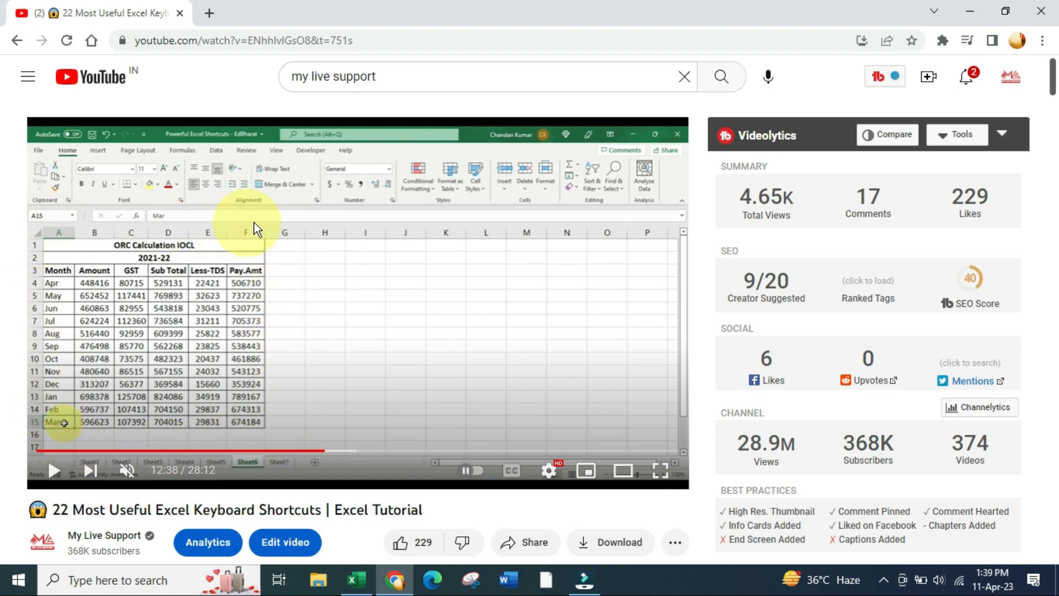
click(661, 472)
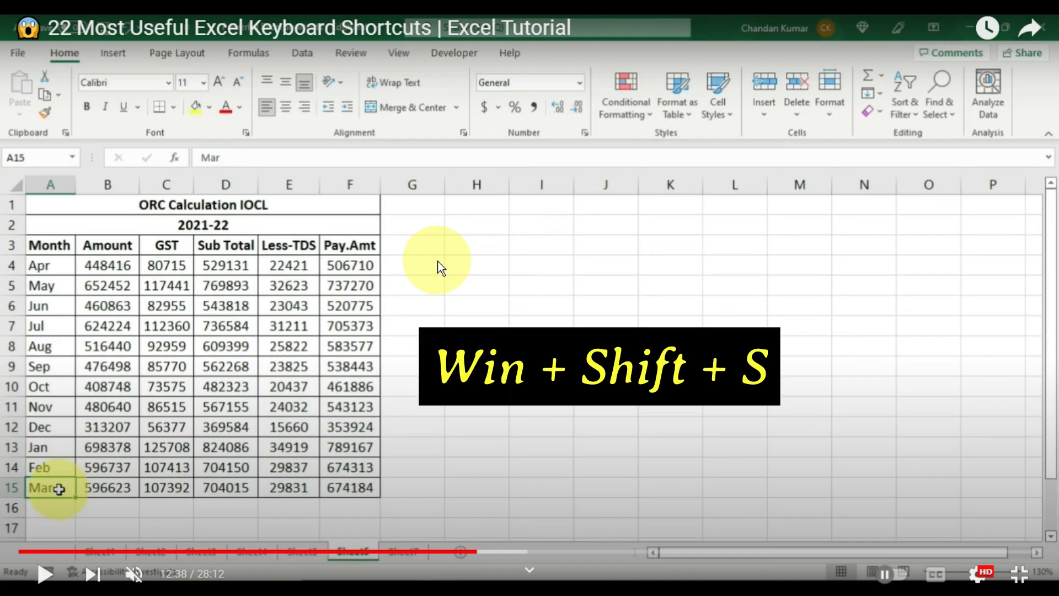
key(super+shift+s)
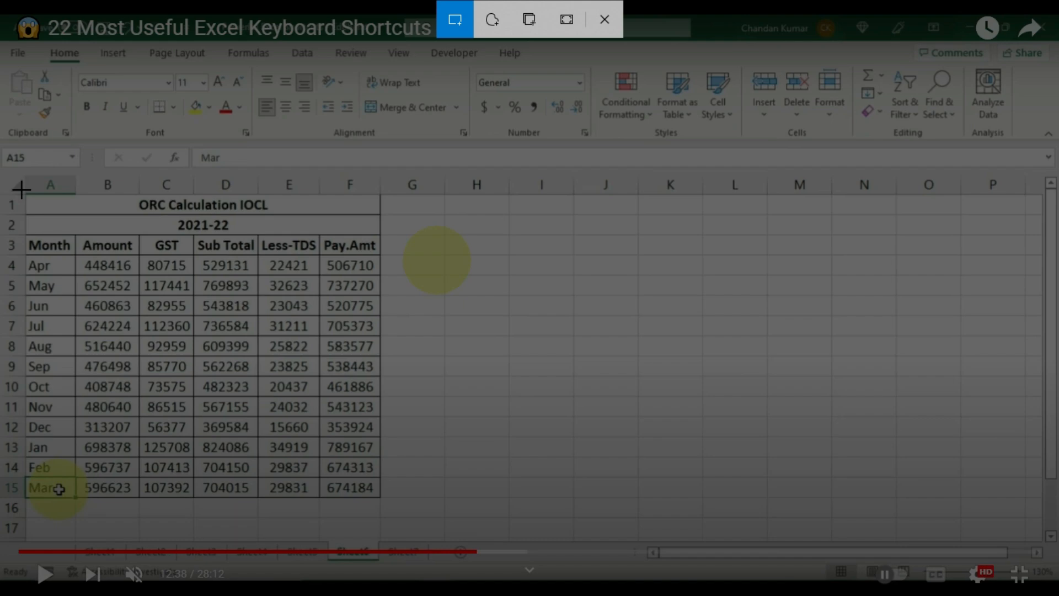
drag(20, 191, 386, 504)
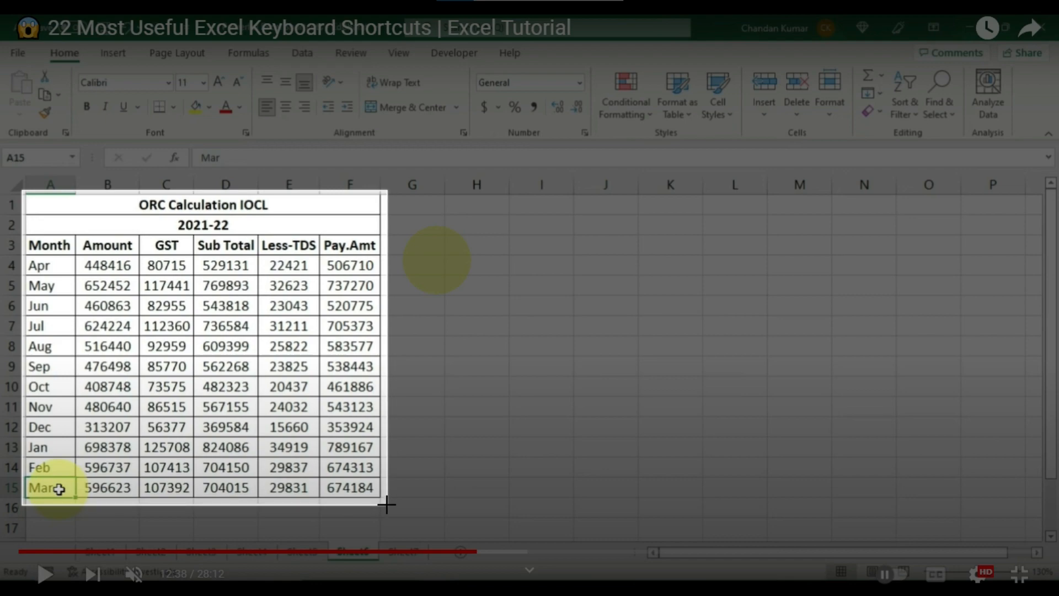
drag(387, 504, 388, 505)
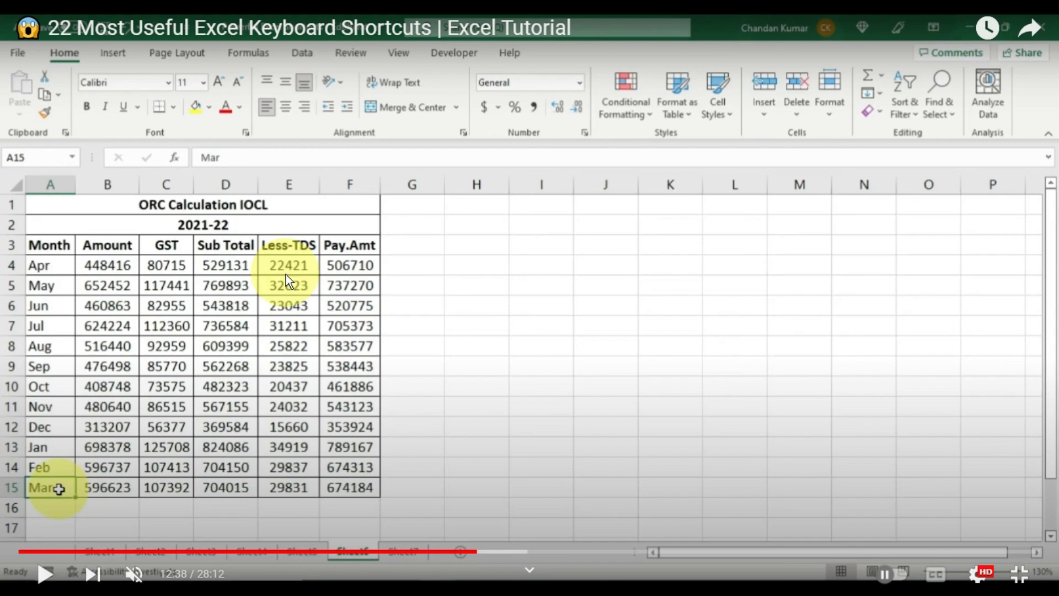
click(1022, 579)
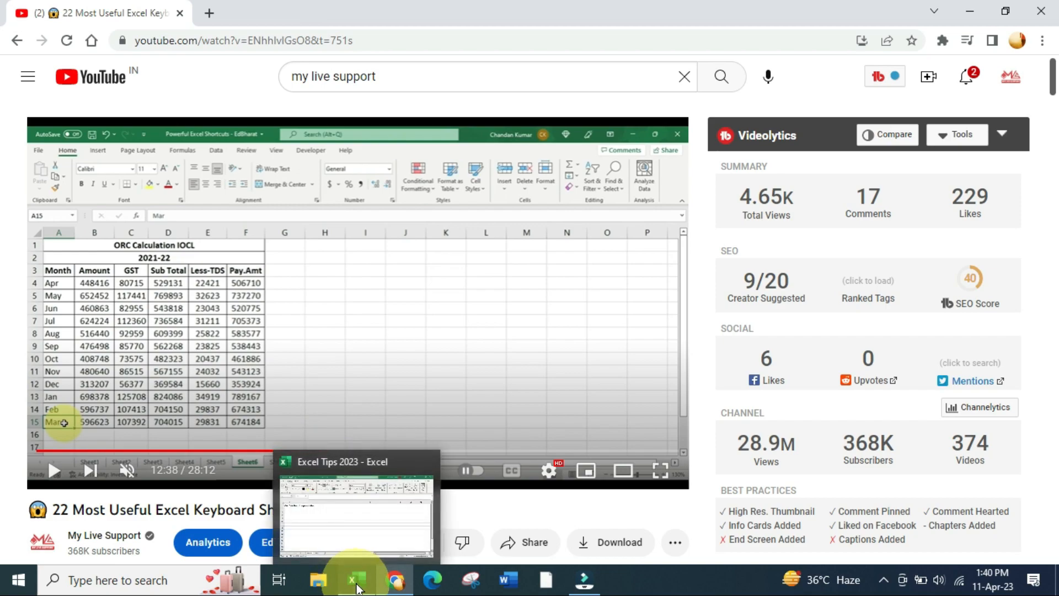
- Switch to Excel and read the snipped table into Sheet3 at A2 as data from the clipboard picture
click(356, 582)
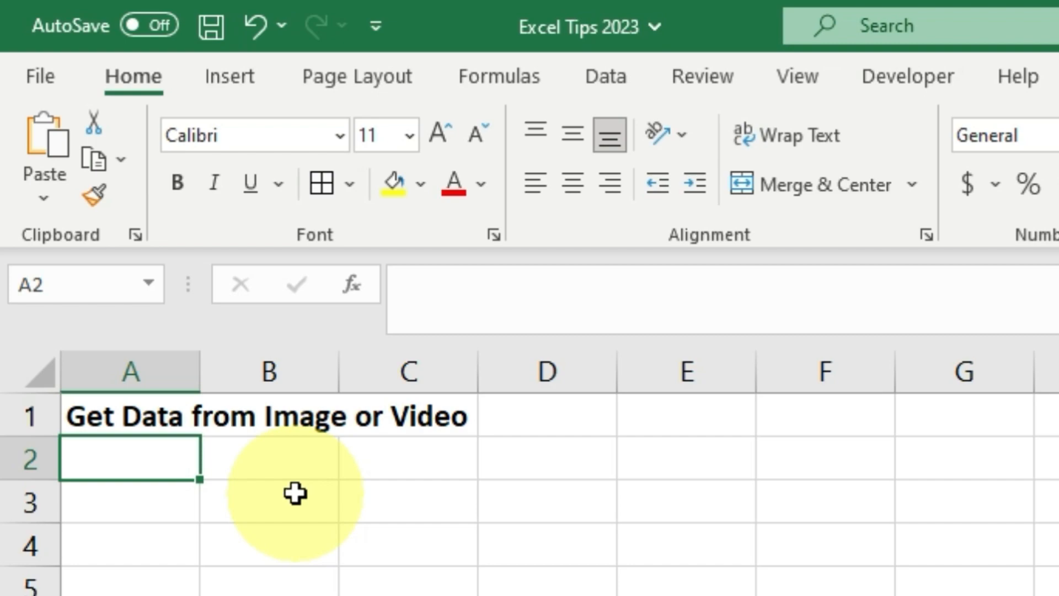
click(607, 85)
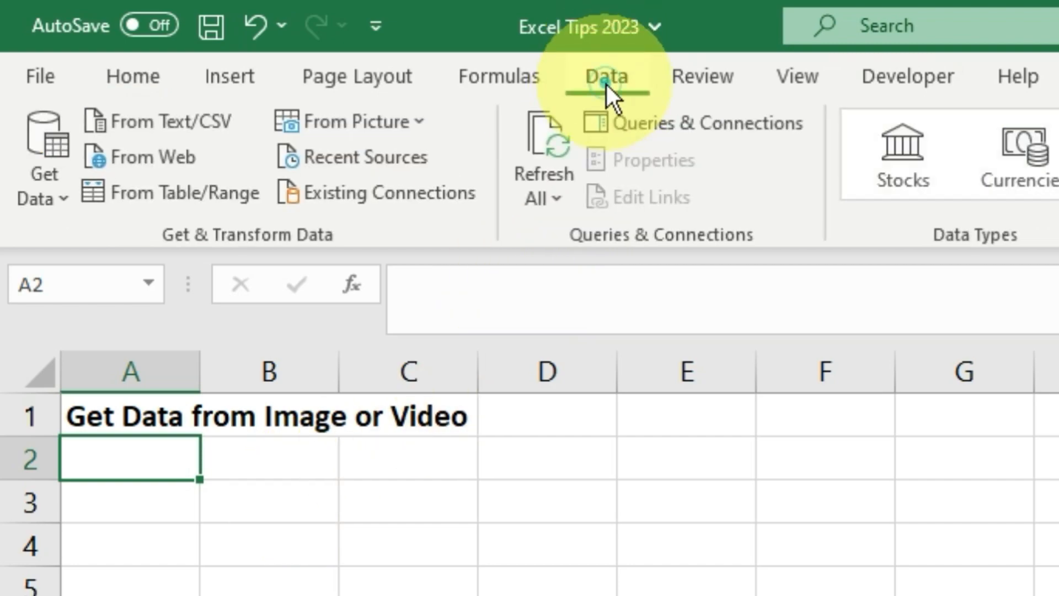
click(350, 122)
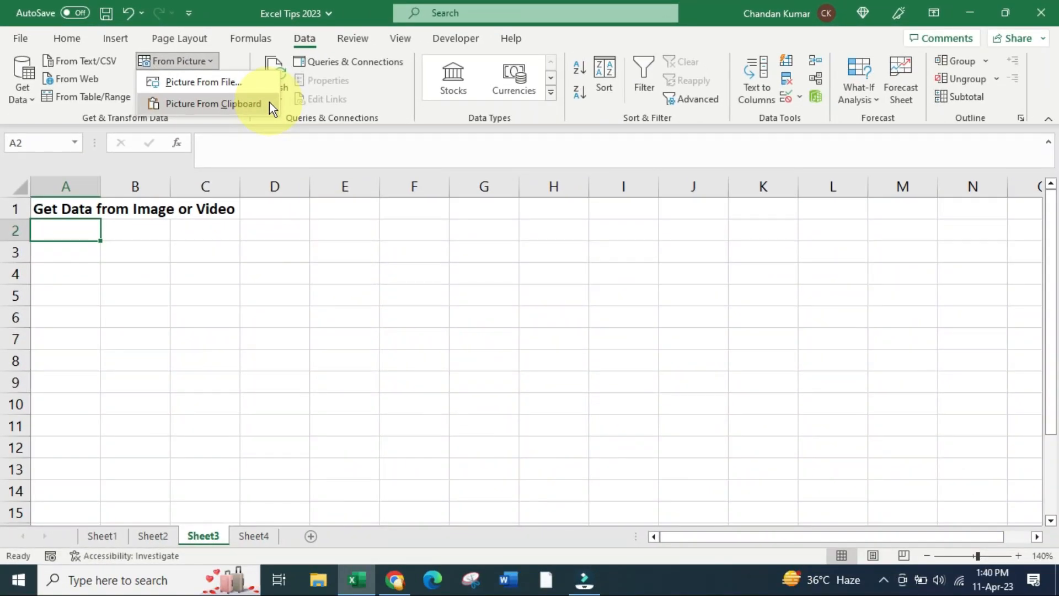
click(269, 105)
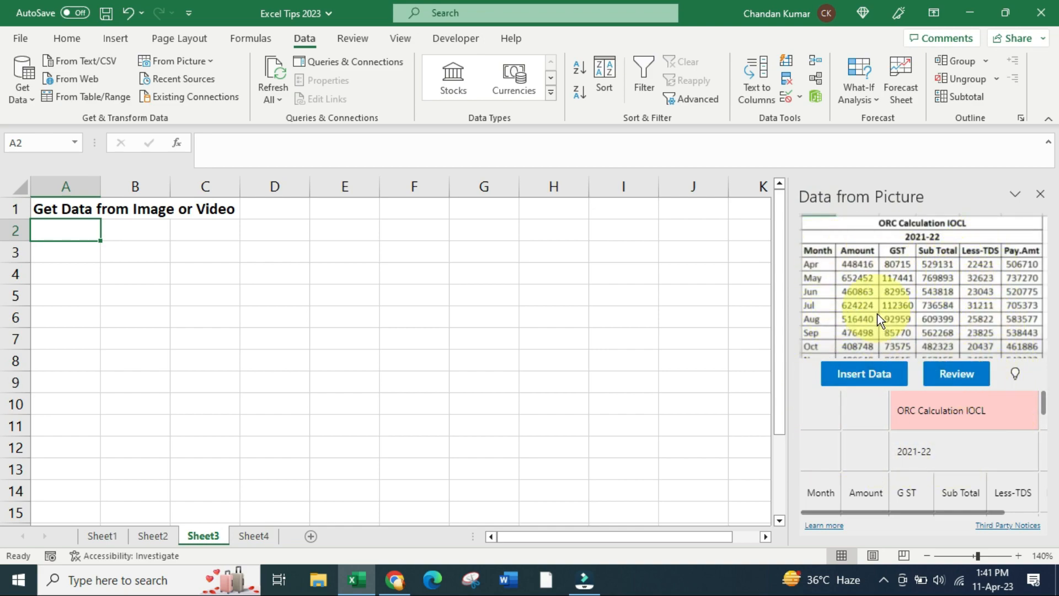
- Look through the recognized rows of the ORC Calculation IOCL table and insert the data anyway, without reviewing the flagged items
scroll(930, 452, down, 2)
scroll(930, 454, down, 10)
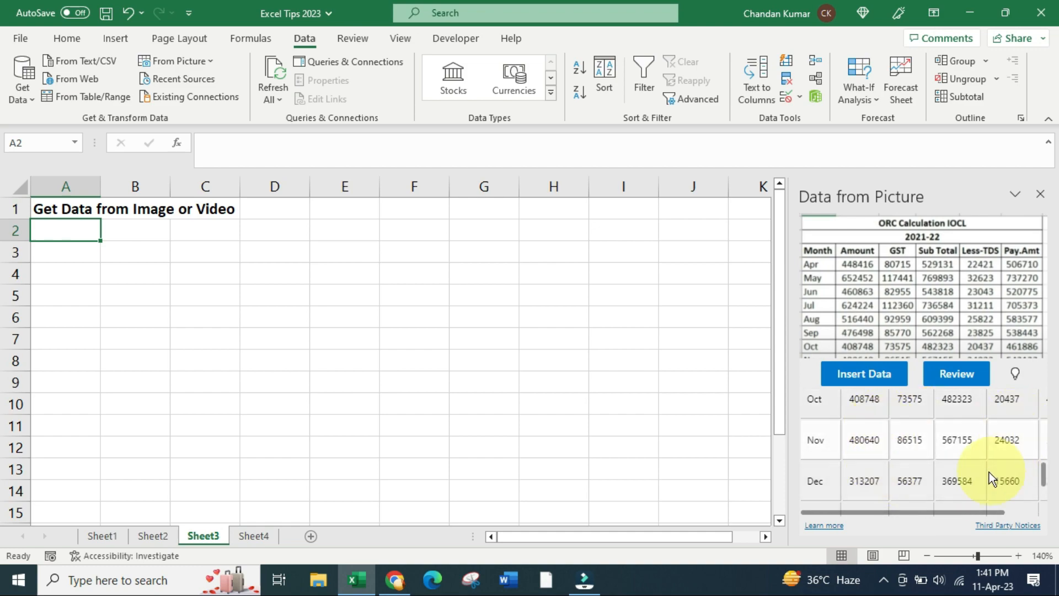
scroll(948, 475, down, 3)
scroll(946, 480, up, 7)
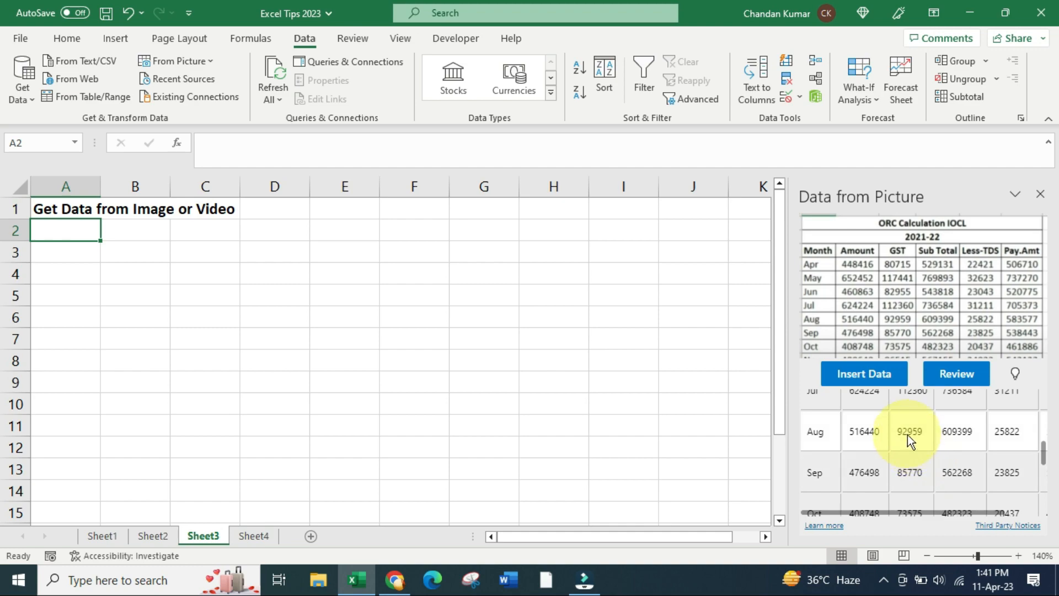
click(893, 378)
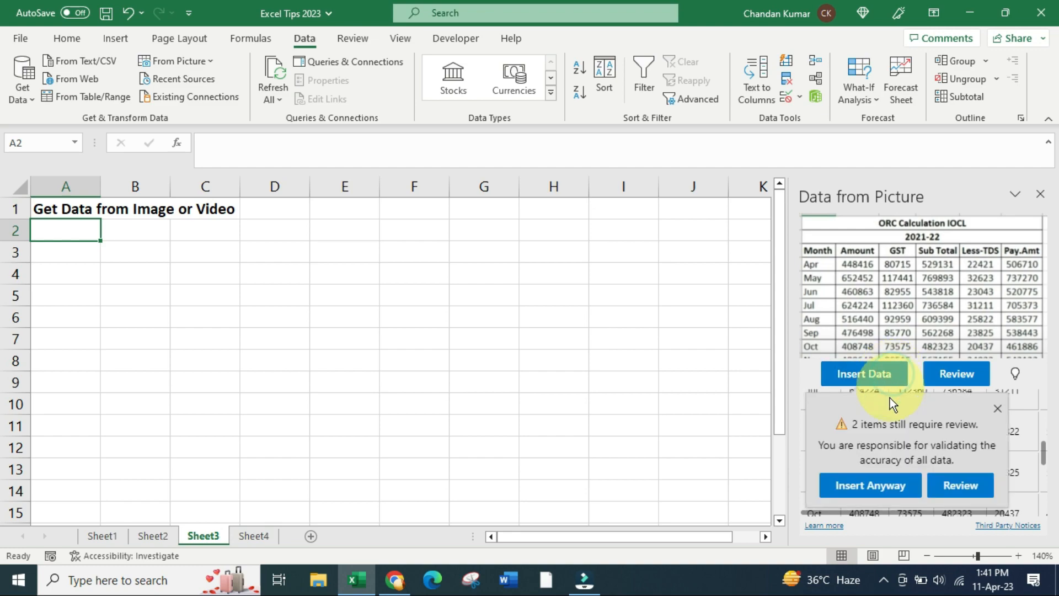
click(903, 488)
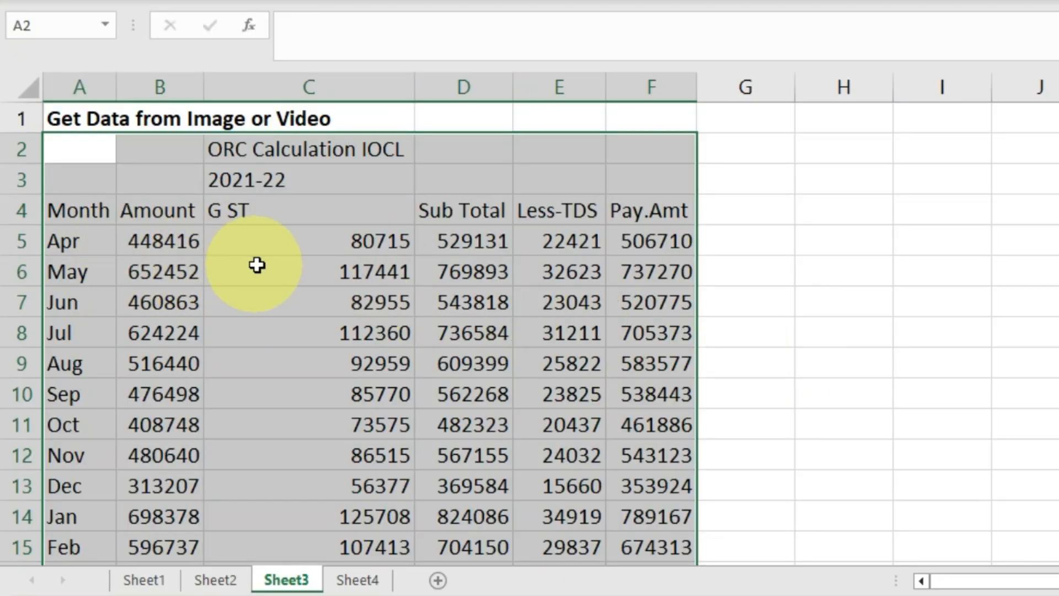
scroll(368, 389, down, 1)
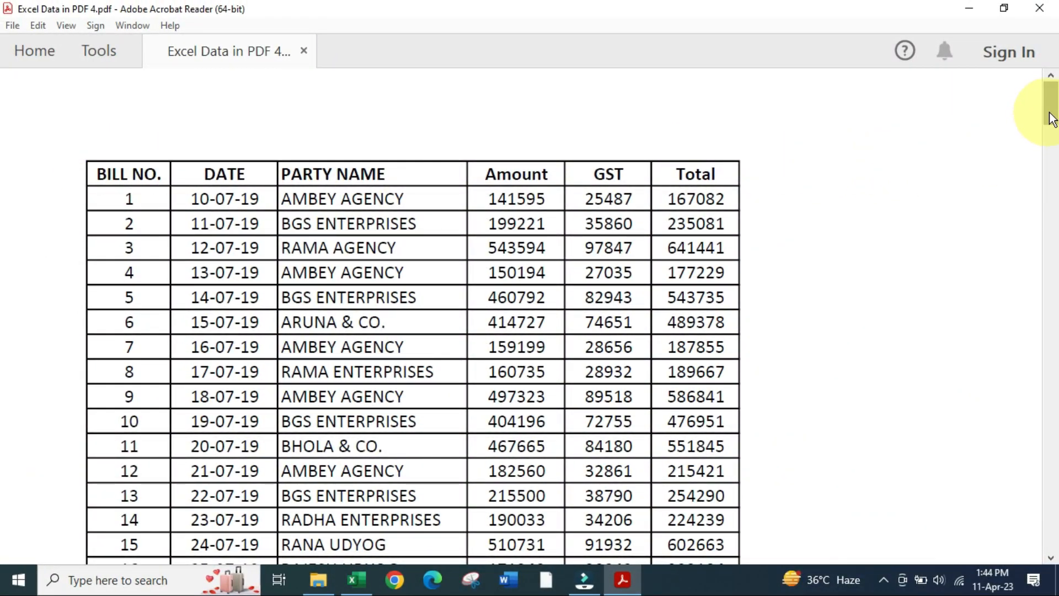
- Skim the pages of Excel Data in PDF 4.pdf in Acrobat Reader, switch to Excel and start importing data from a PDF file
drag(1047, 111, 1048, 539)
scroll(832, 325, up, 10)
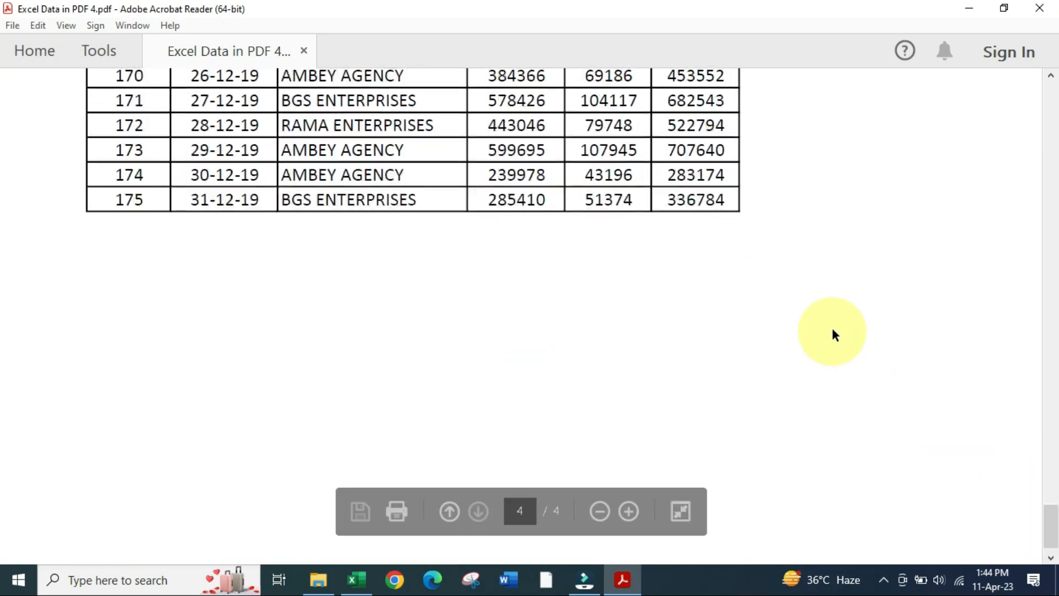
scroll(833, 324, up, 5)
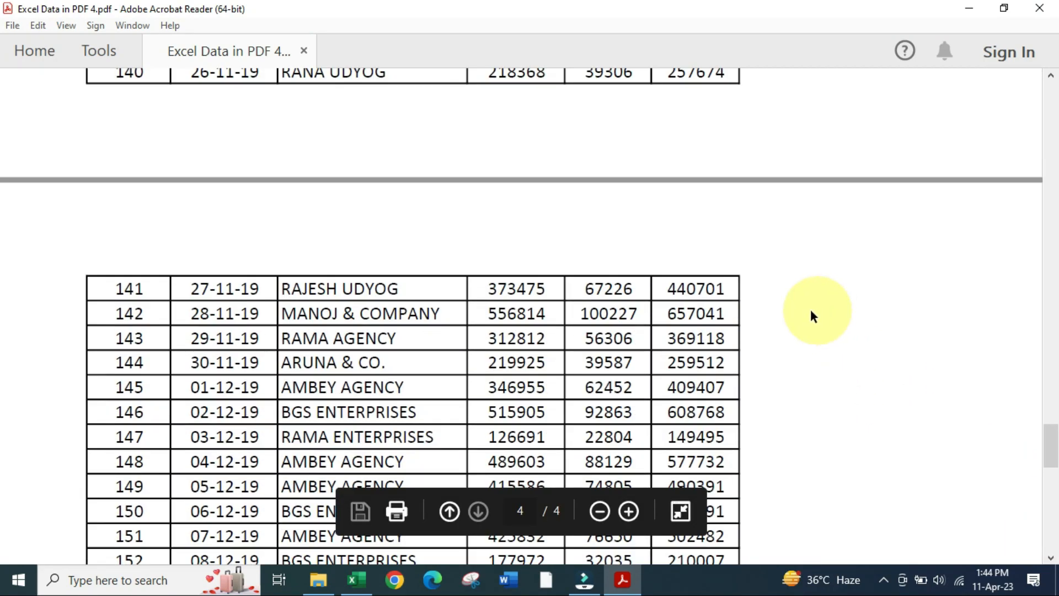
click(358, 579)
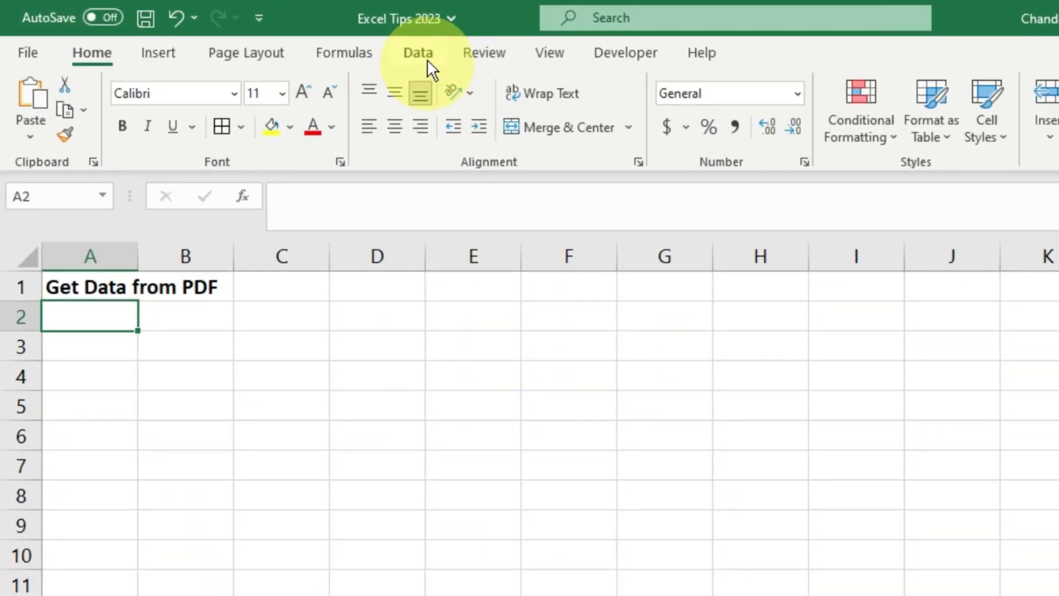
click(330, 42)
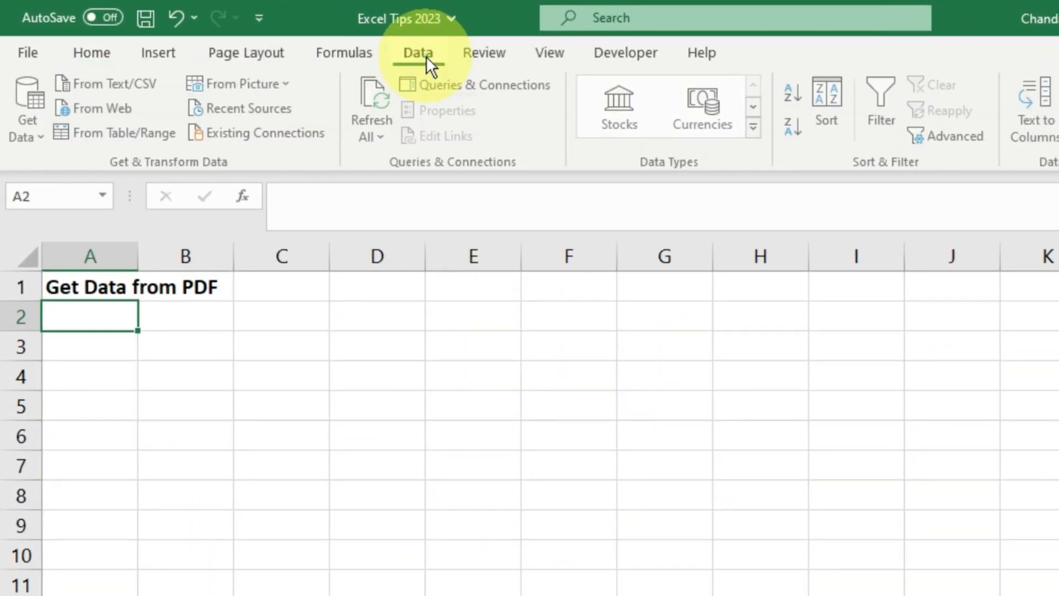
click(27, 97)
mouse_move(105, 178)
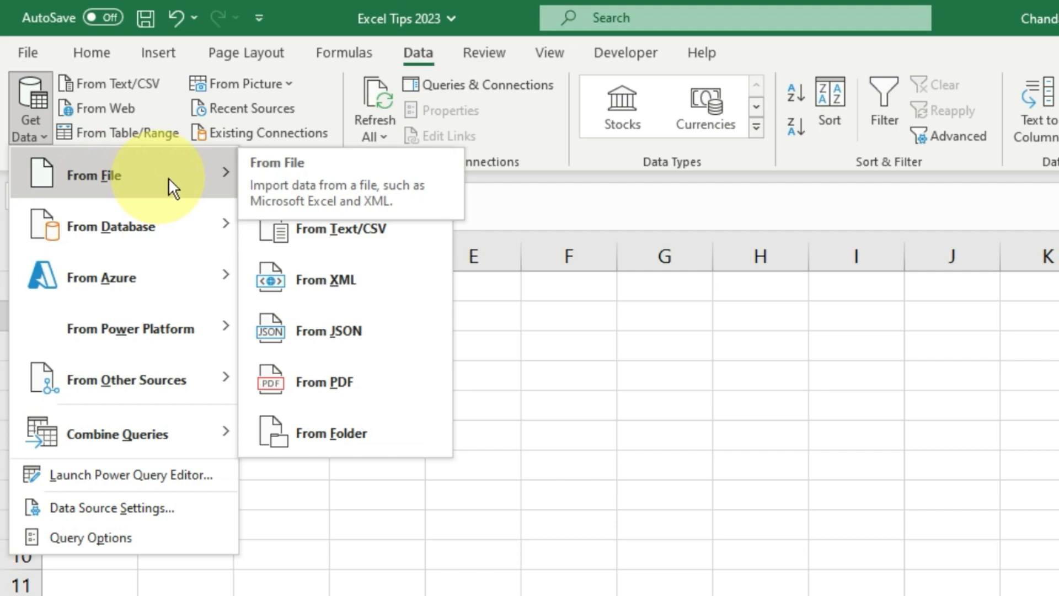
click(370, 380)
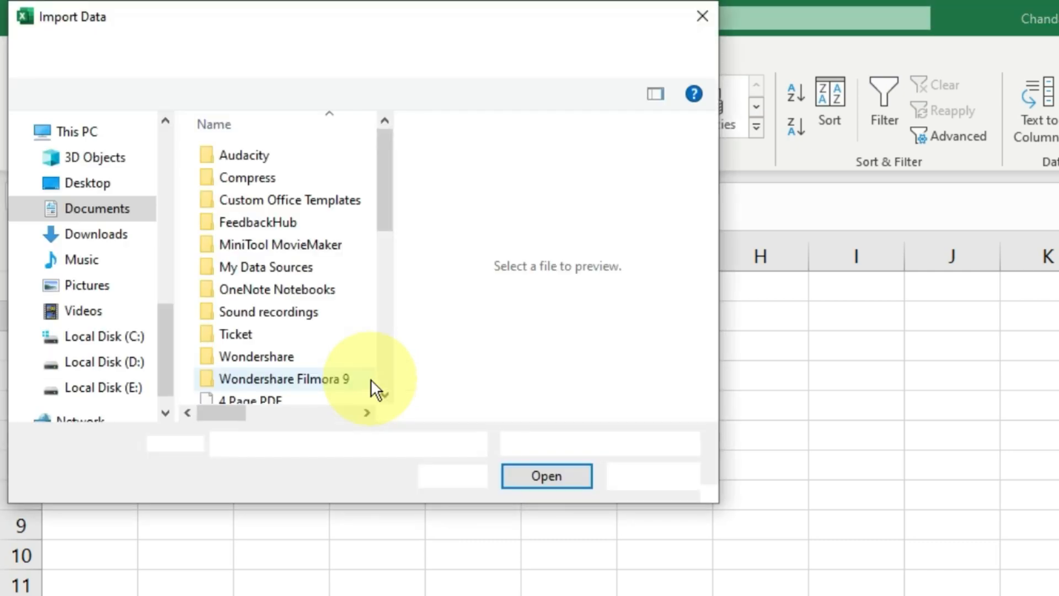
- Import the file Excel Data in PDF 4 from the PDF Files folder on the Desktop
click(116, 187)
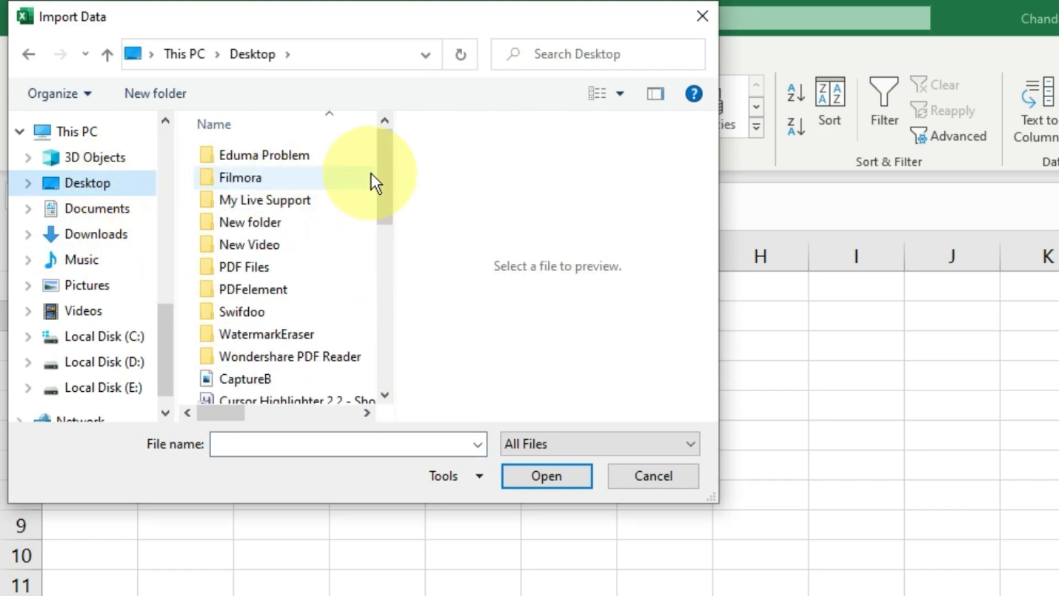
drag(386, 154, 379, 176)
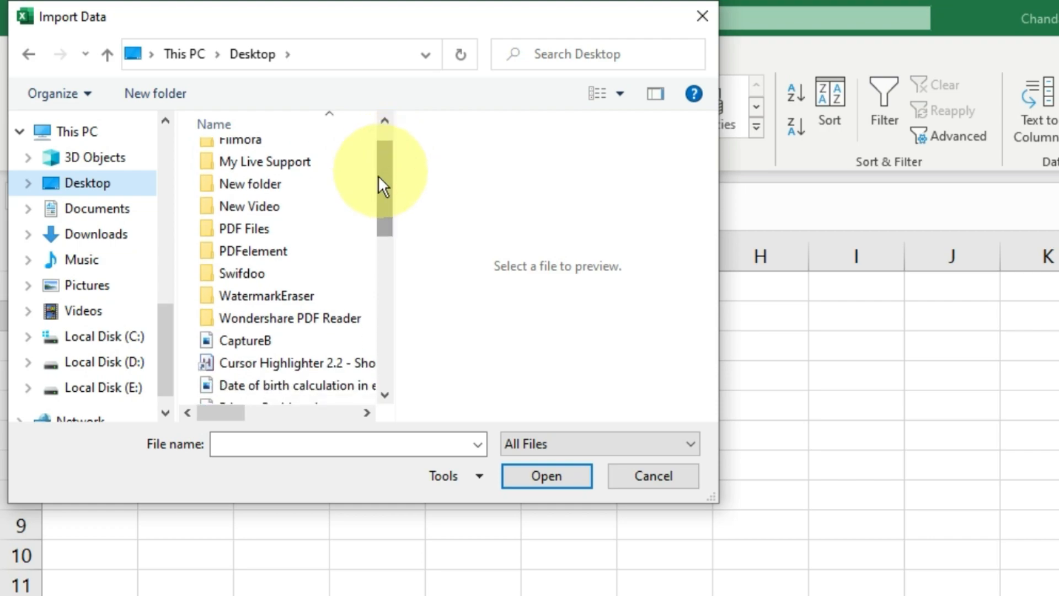
click(268, 231)
double_click(268, 230)
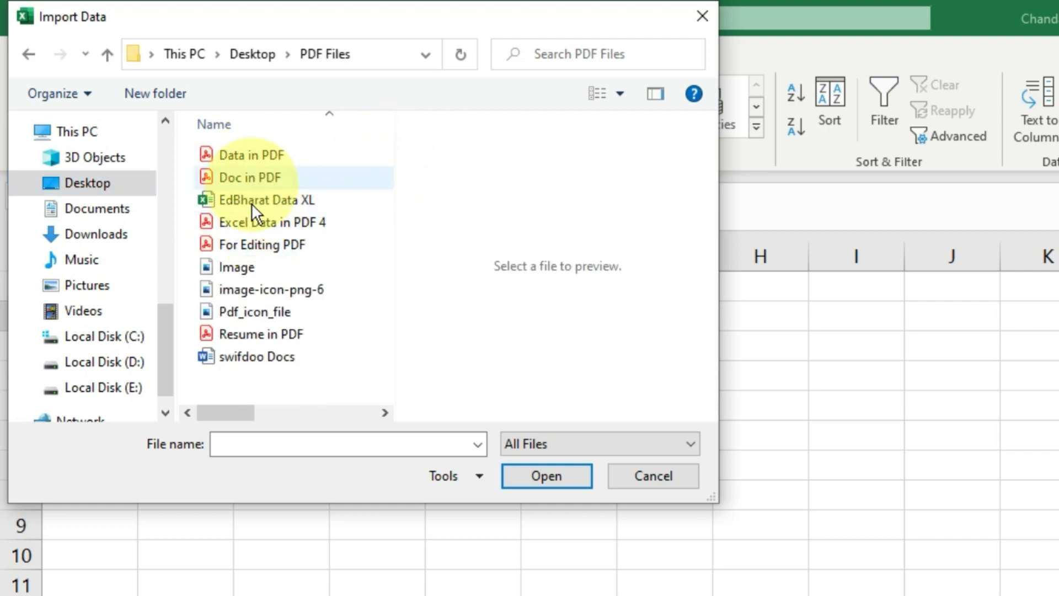
click(252, 222)
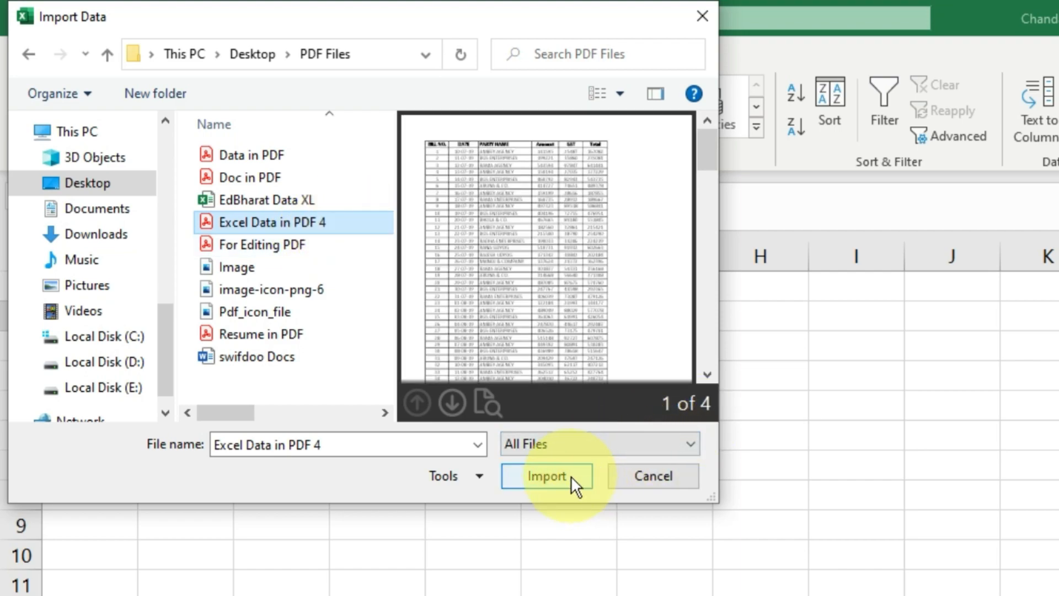
click(571, 476)
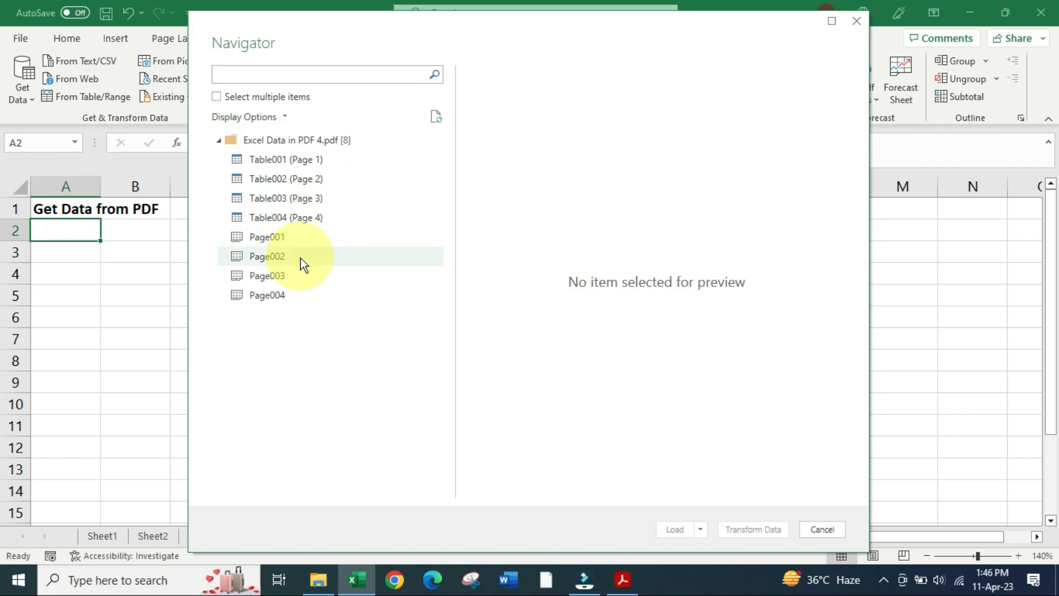
- Preview Page001 to Page004 and Table001 to Table004 of the PDF, and enable selecting multiple items
click(300, 239)
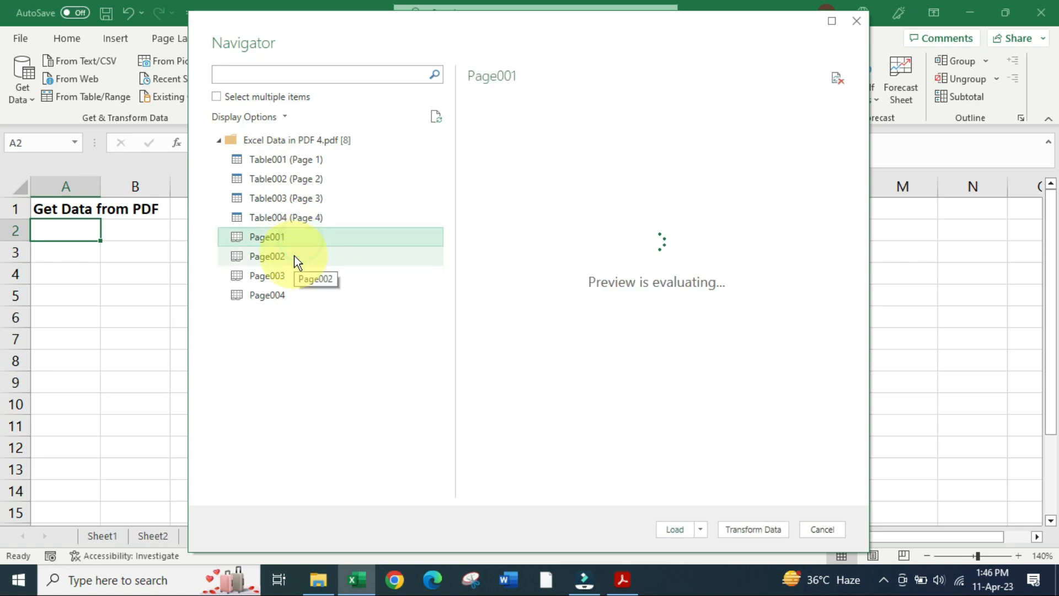
click(294, 256)
click(290, 273)
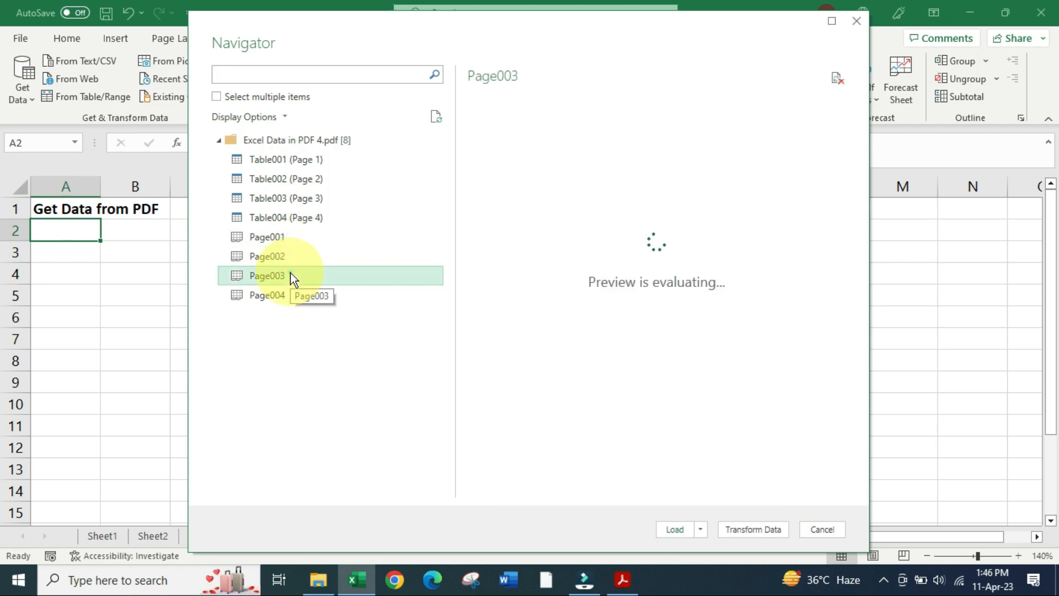
click(285, 295)
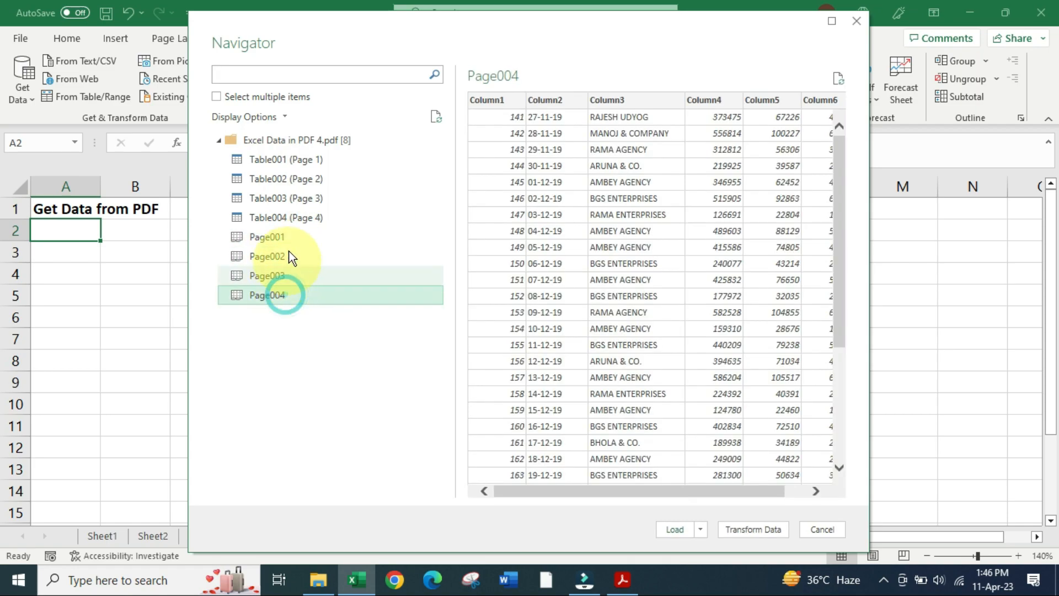
click(296, 162)
click(294, 180)
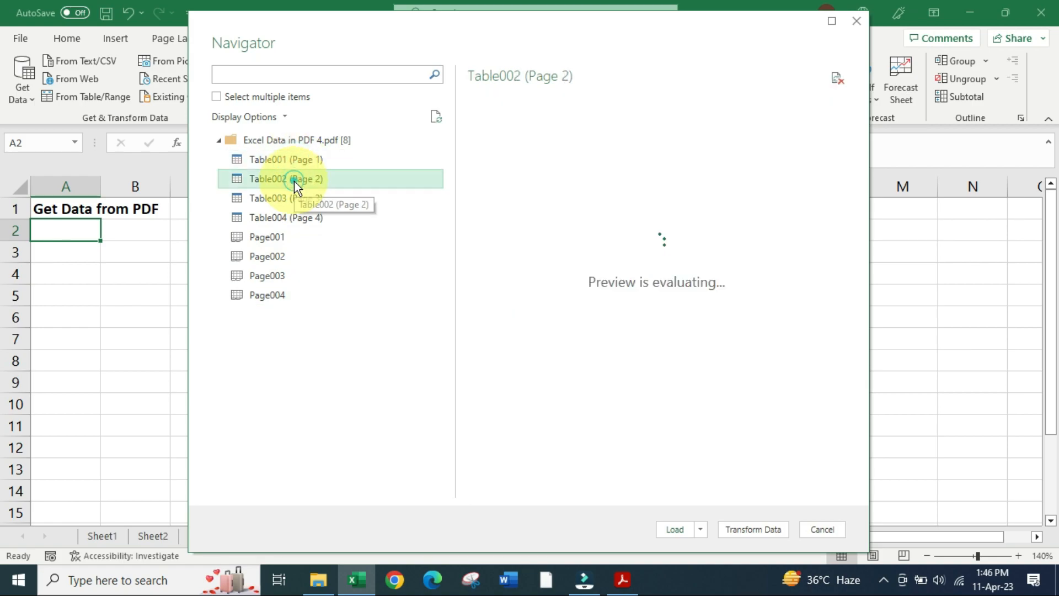
click(293, 197)
click(294, 218)
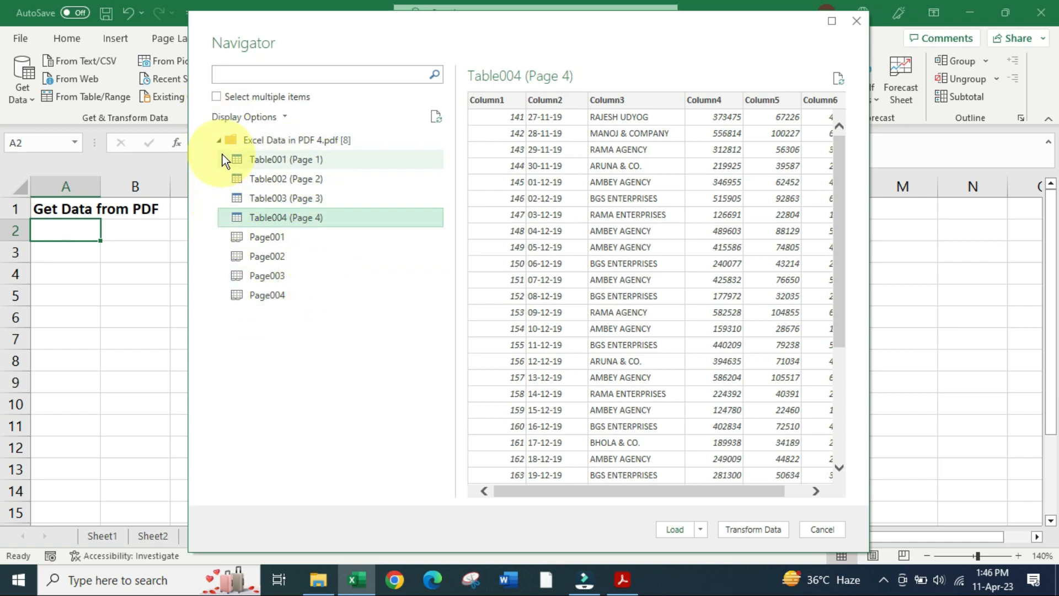
click(217, 97)
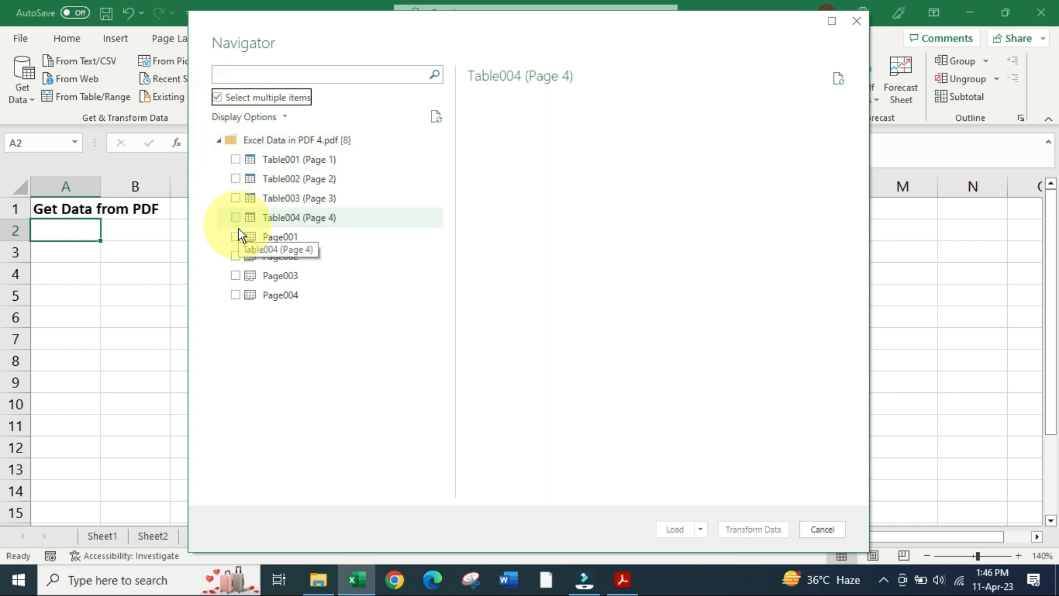
click(236, 159)
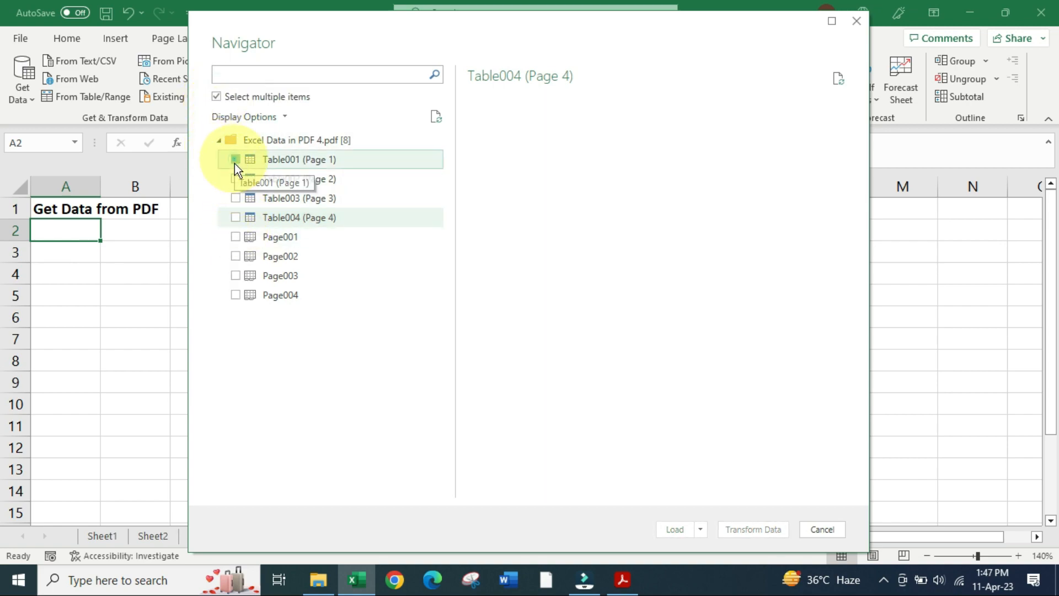
click(236, 179)
click(236, 159)
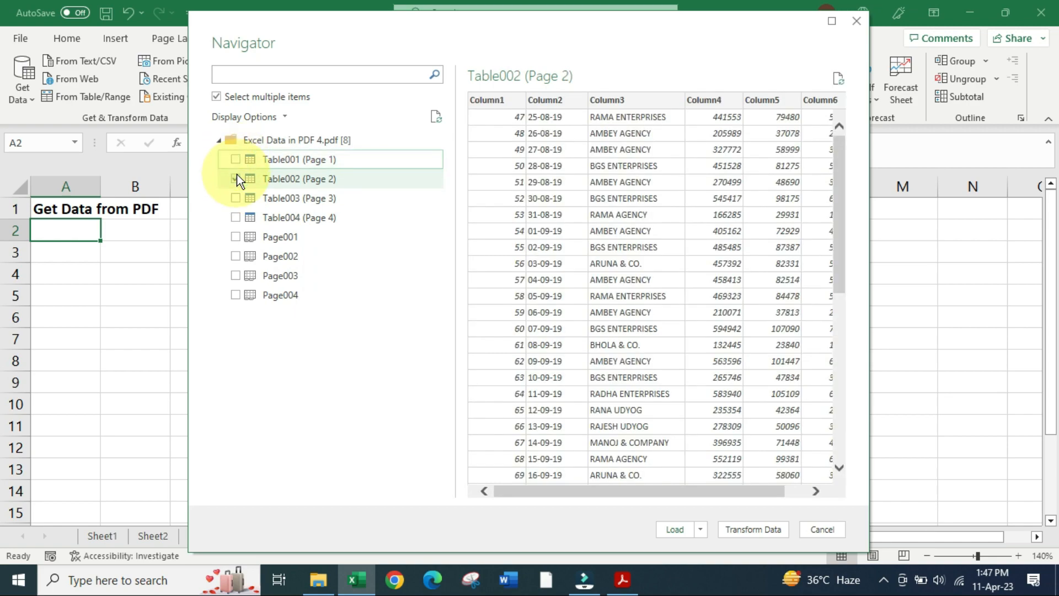
click(235, 178)
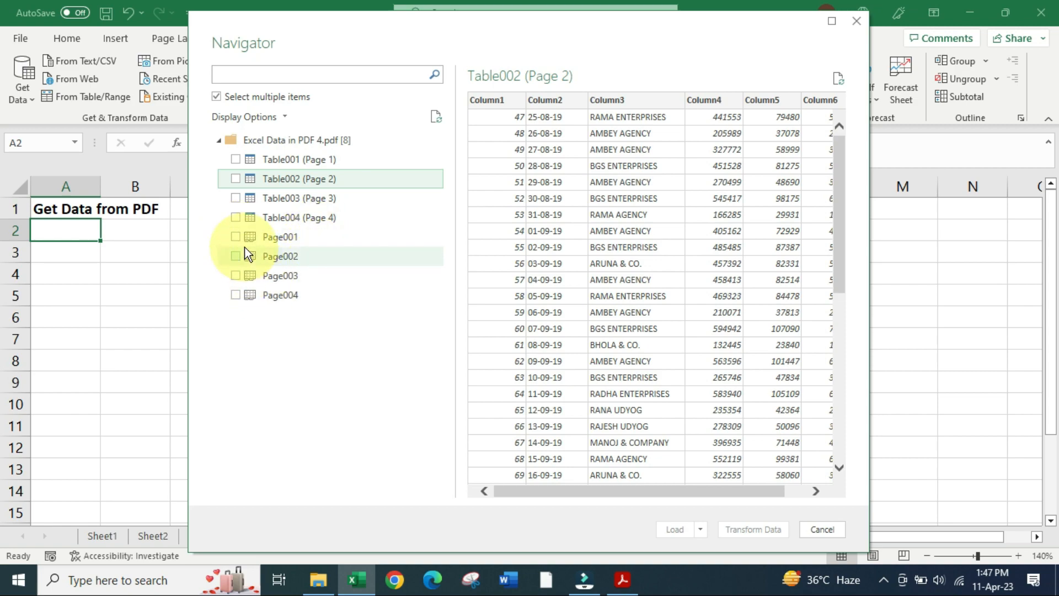
- Select Page001, Page002, Page003 and Page004 for loading
click(235, 237)
click(234, 263)
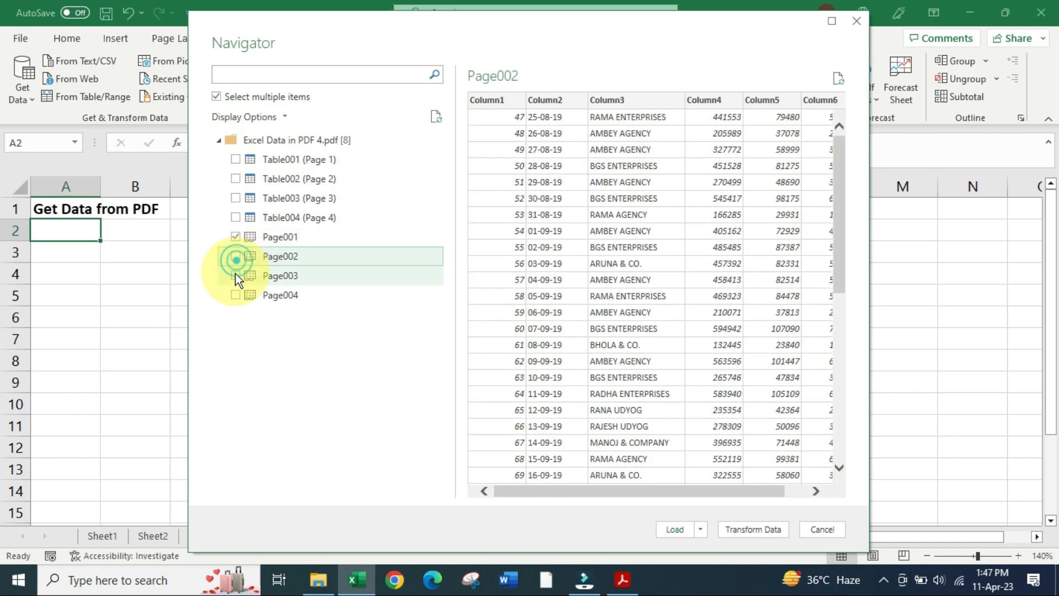
click(235, 256)
click(235, 275)
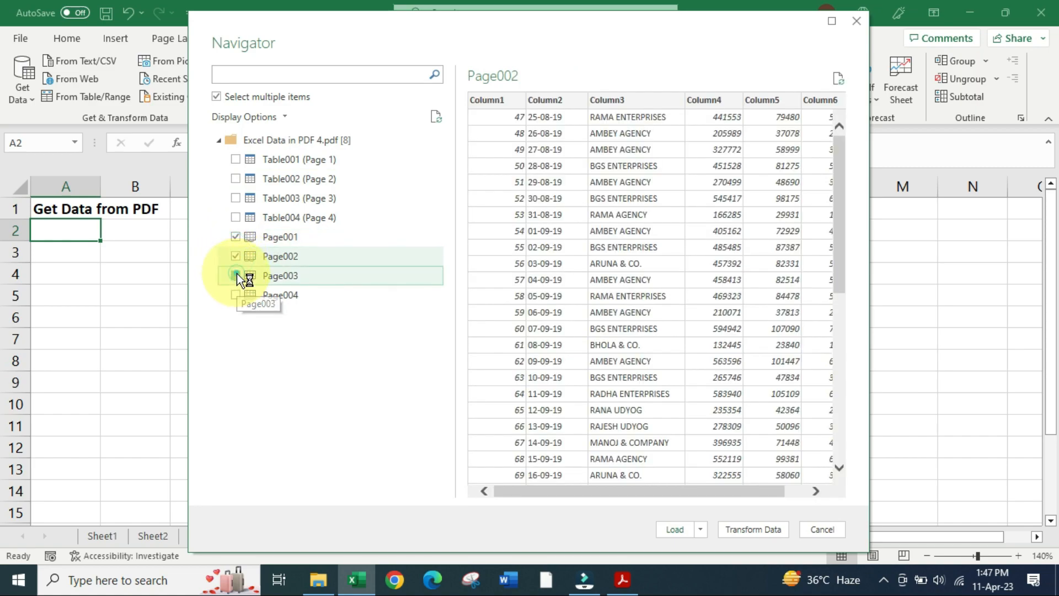
click(236, 295)
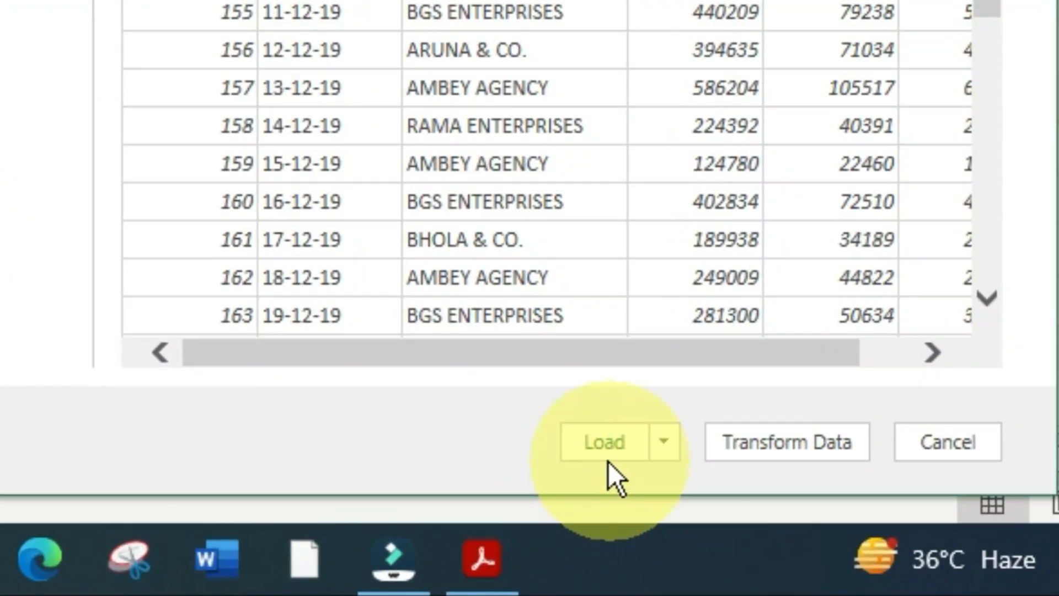
- Load the four selected PDF pages into new worksheets as tables
click(666, 442)
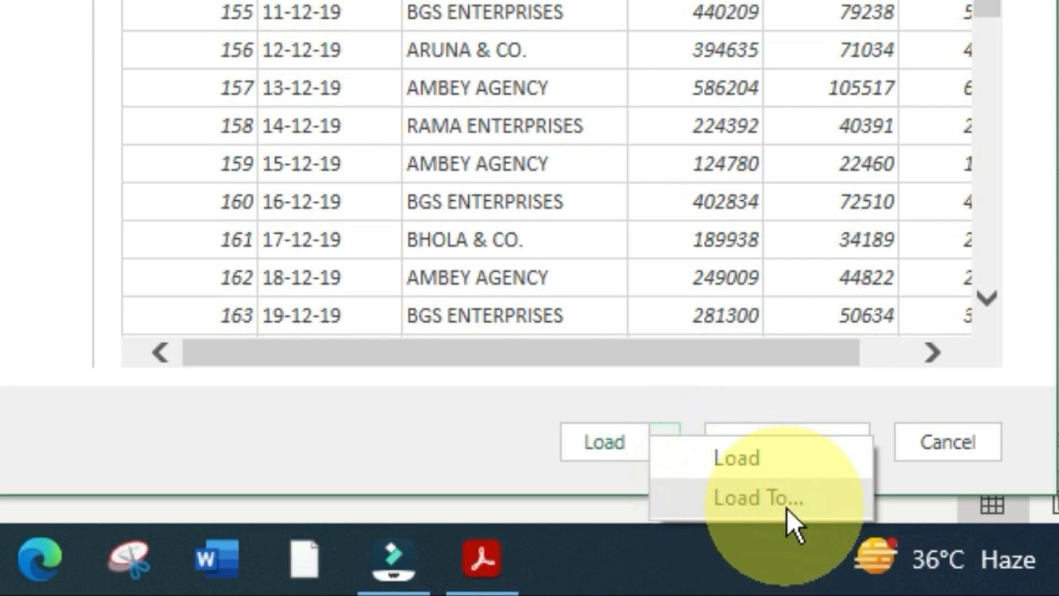
click(823, 499)
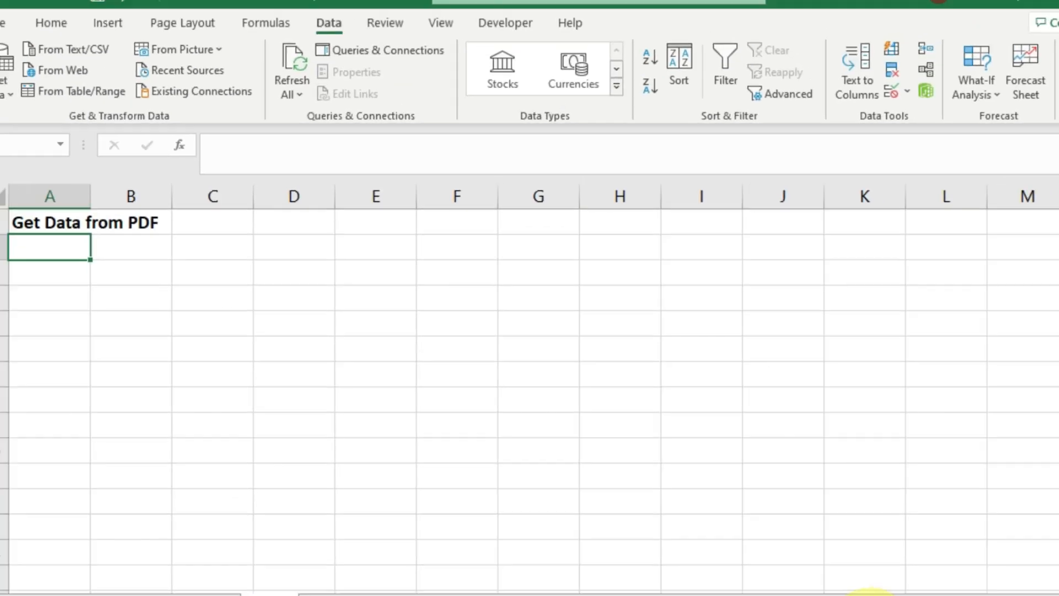
drag(766, 275, 319, 253)
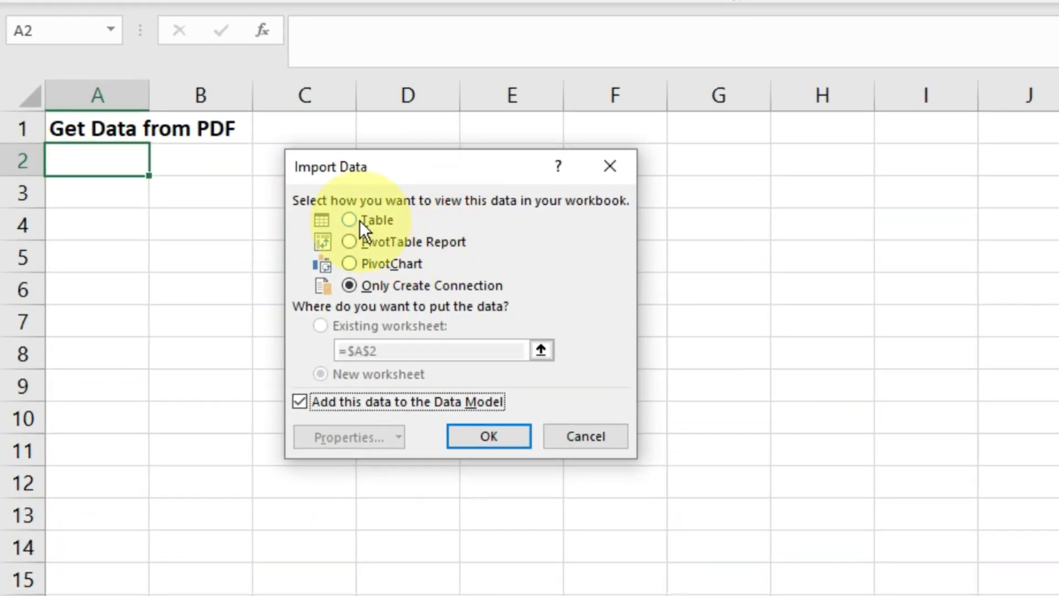
click(347, 220)
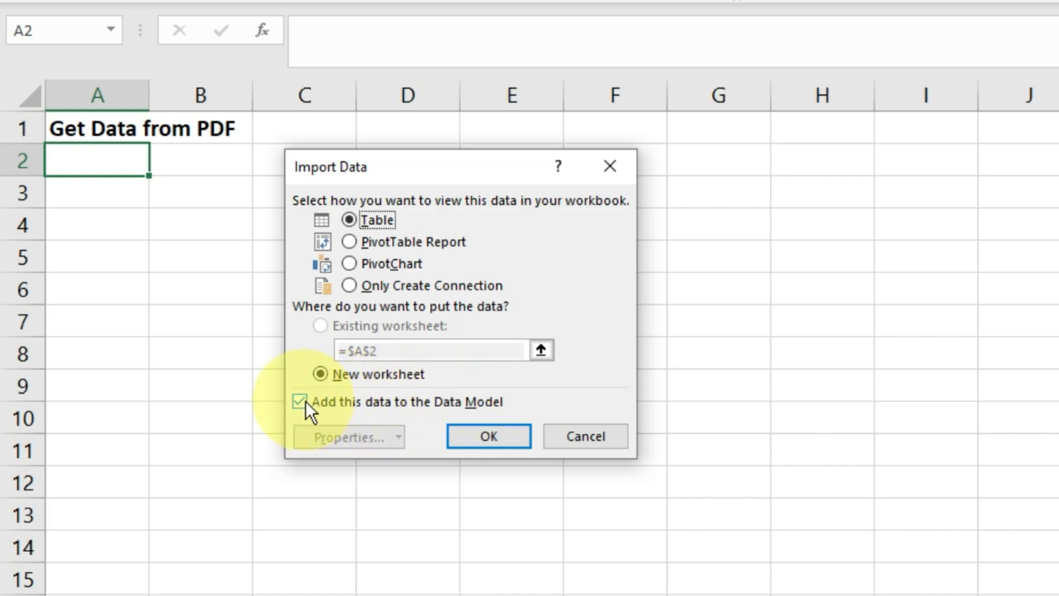
click(489, 437)
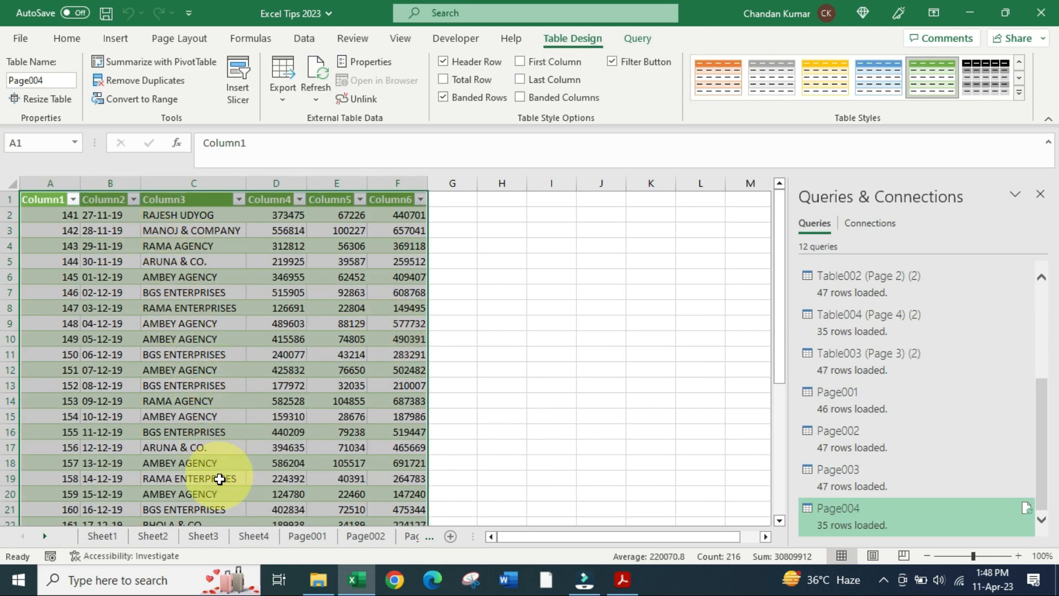
- Examine the imported rows on the Page001, Page002, Page003 and Page004 sheets
click(308, 536)
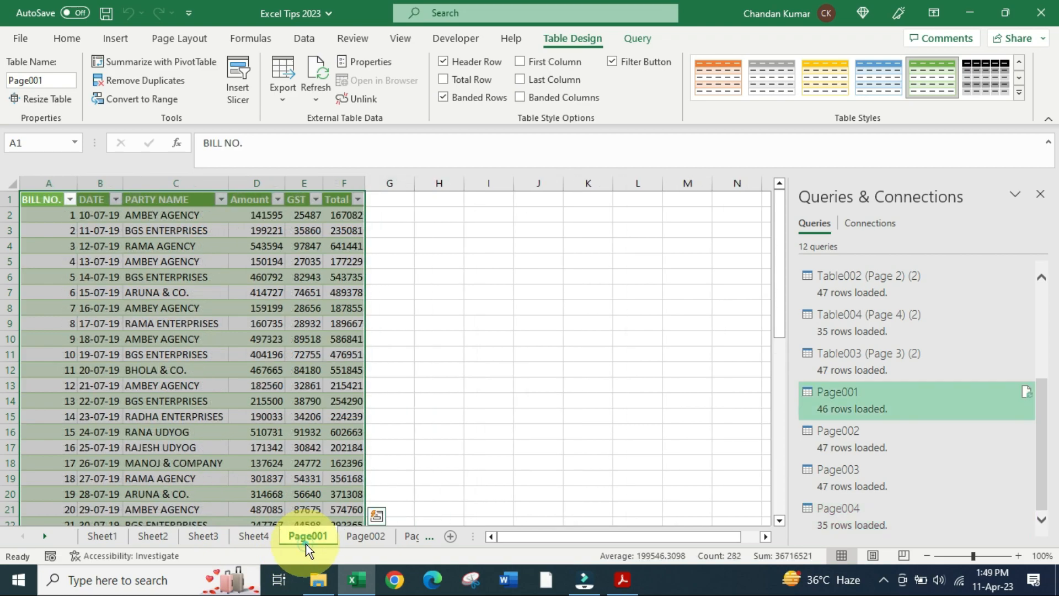
click(365, 538)
scroll(279, 350, down, 7)
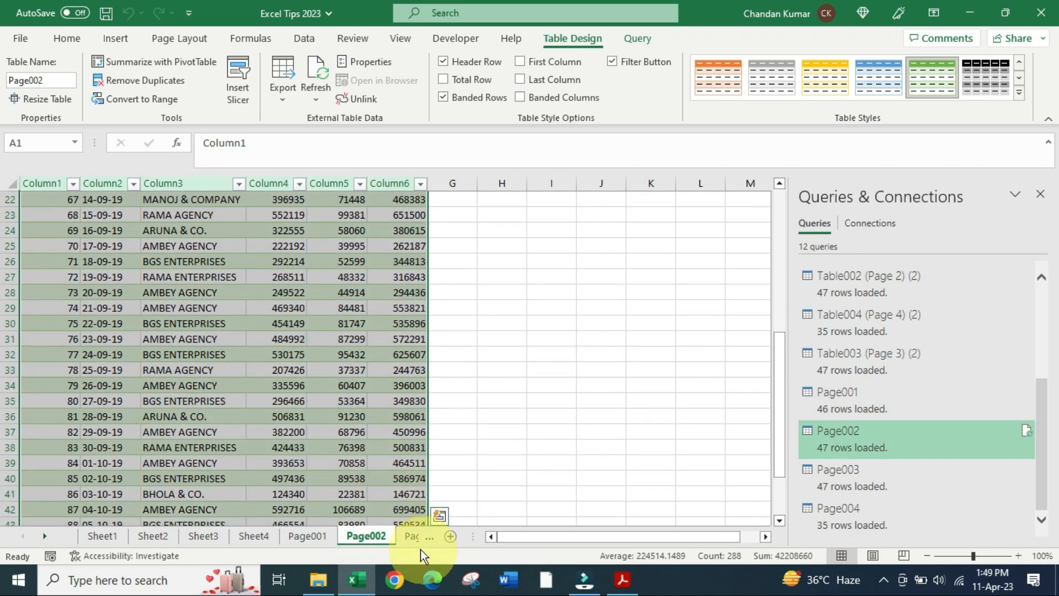
click(412, 538)
scroll(238, 392, down, 9)
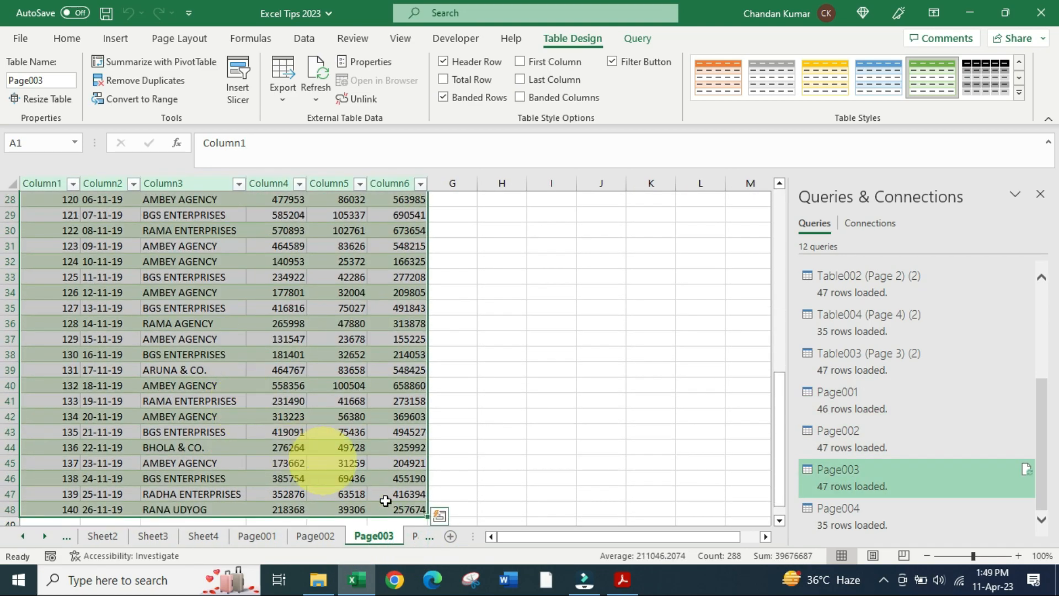
click(415, 538)
scroll(199, 342, down, 8)
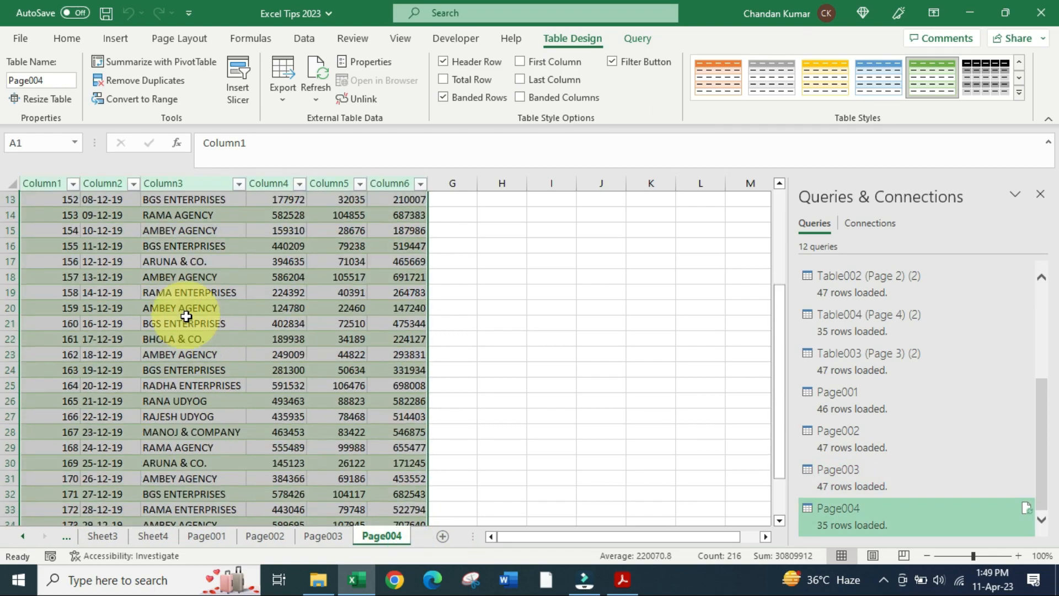
scroll(207, 378, up, 8)
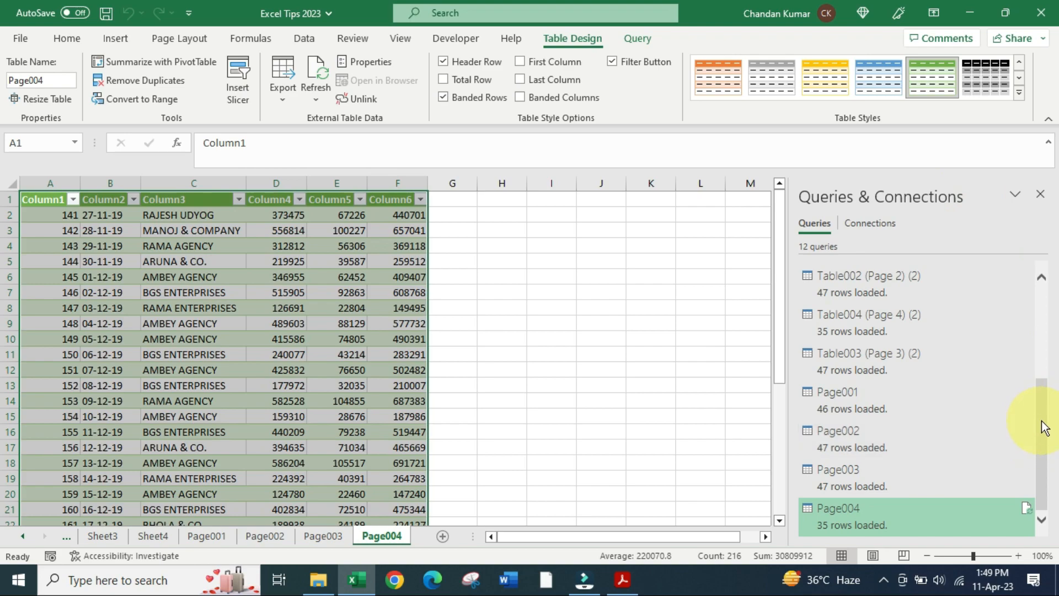
- Jump to the tables of the Page001, Page002, Page003 and Page004 queries, and close the workbook's query list
drag(1043, 428, 1040, 462)
click(911, 395)
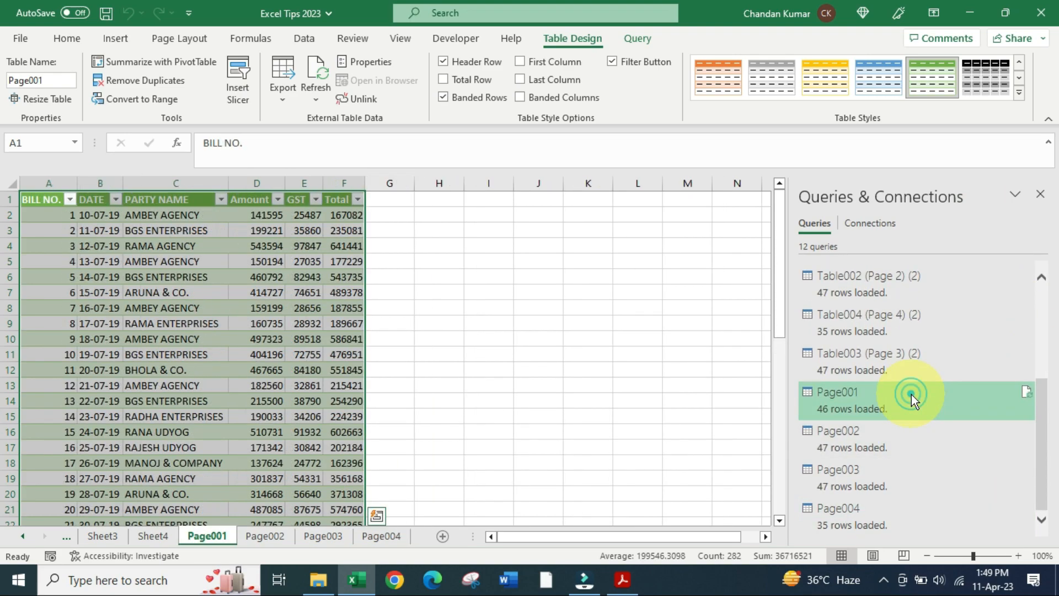
click(901, 432)
click(880, 479)
click(874, 510)
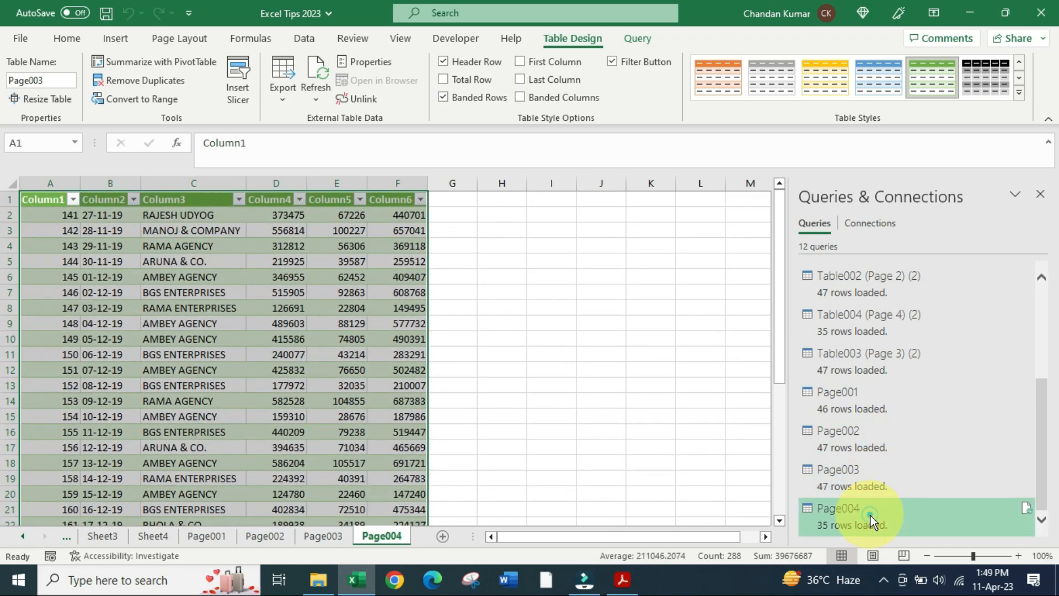
click(1041, 194)
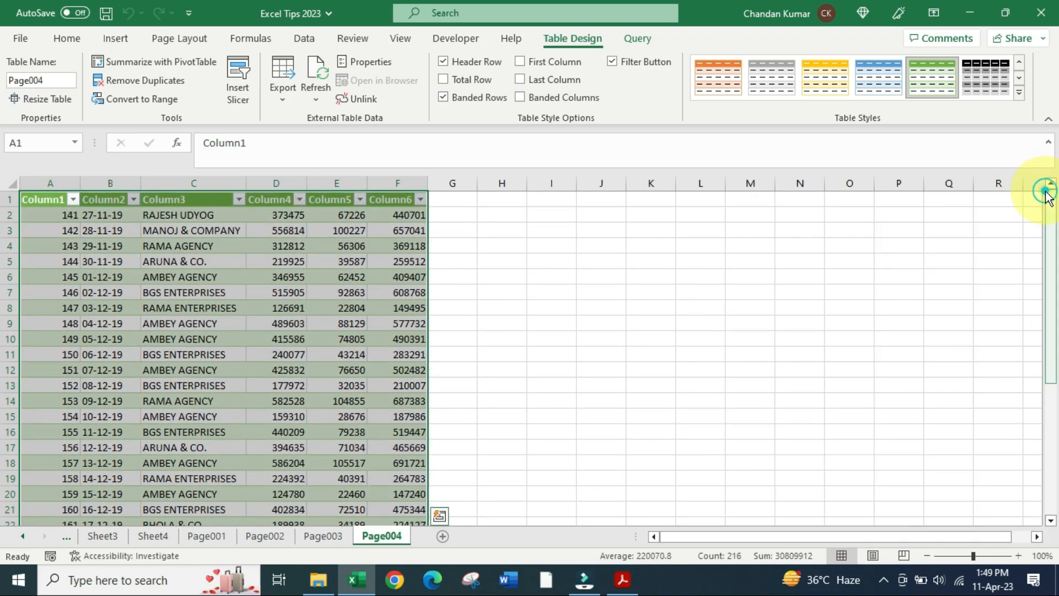
- Look through the bill records on the Page001 sheet and on the Page002 sheet down to its last row
click(292, 432)
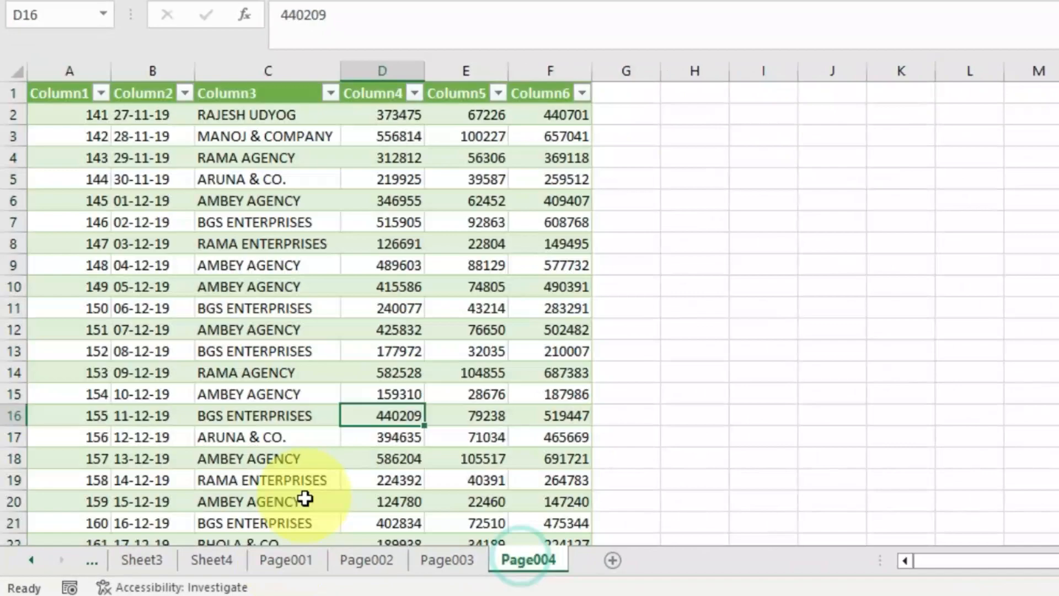
click(226, 543)
scroll(200, 375, down, 10)
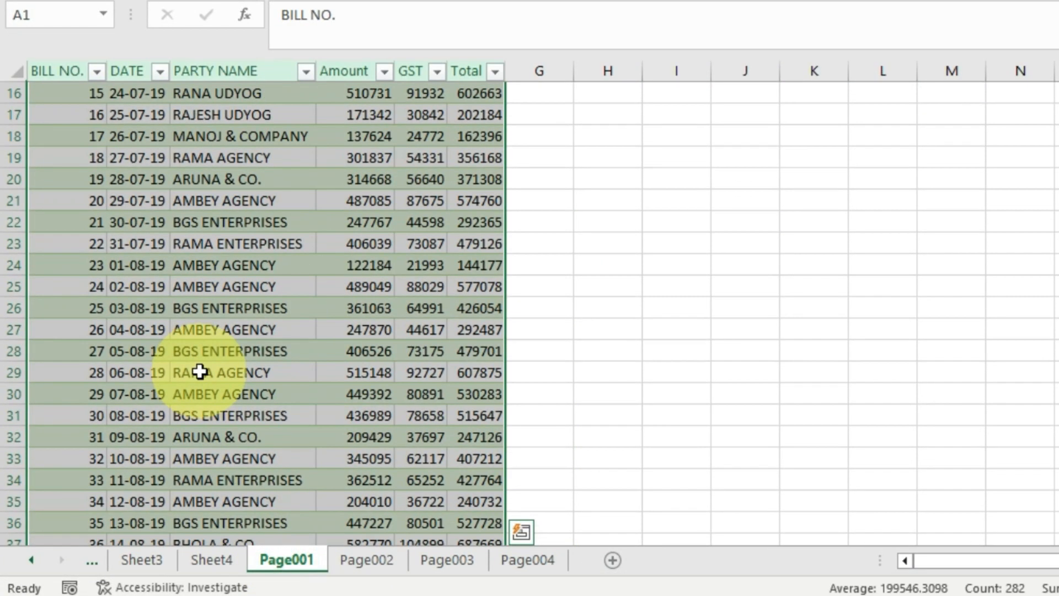
click(201, 372)
click(350, 563)
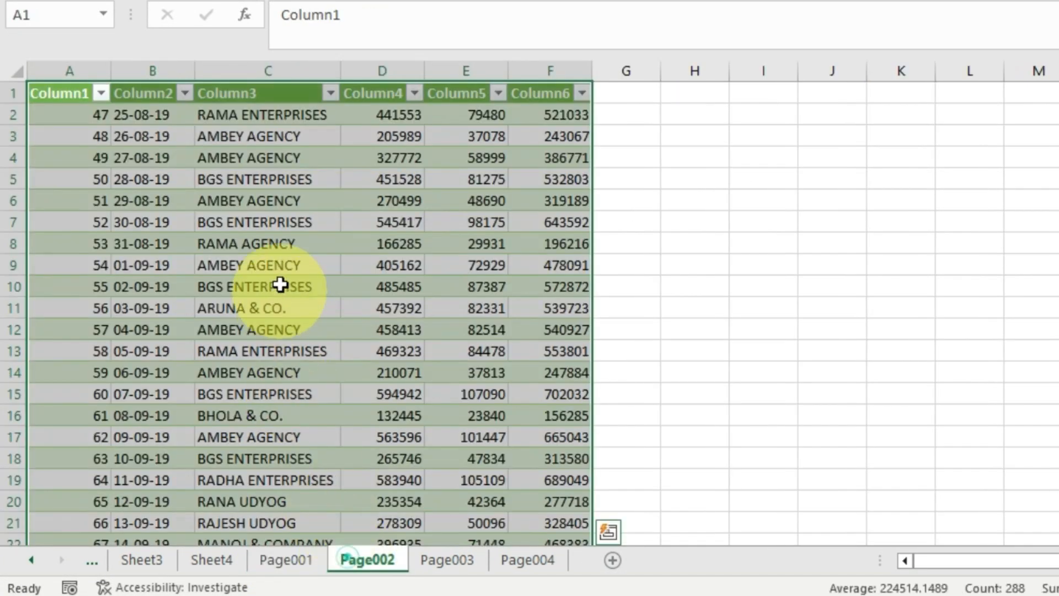
scroll(279, 283, down, 5)
click(226, 371)
scroll(229, 367, down, 5)
scroll(230, 365, down, 3)
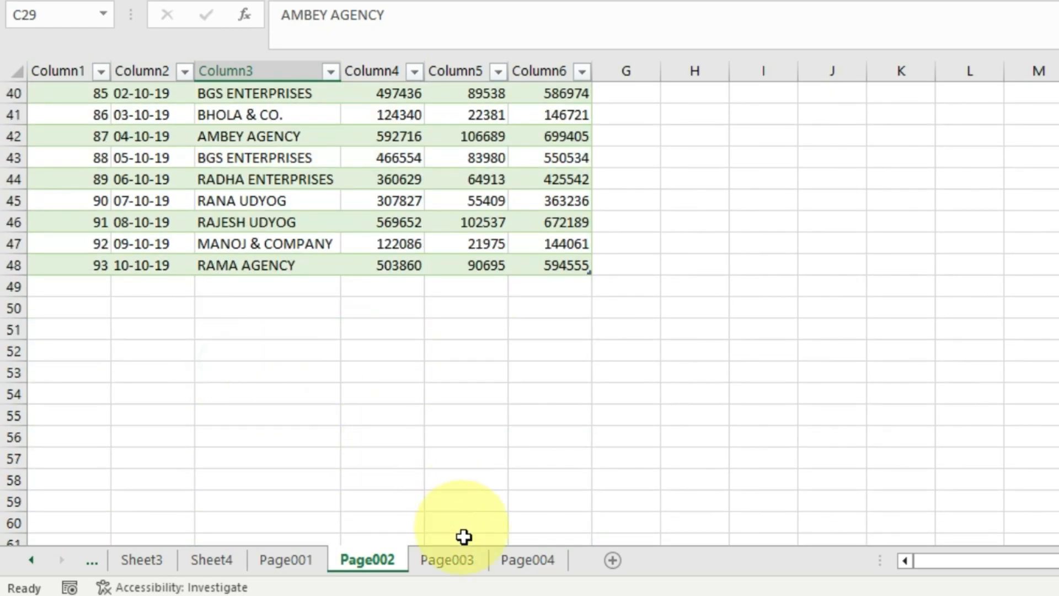
- Check the bill records on the Page003 sheet and go to the Page004 sheet
click(447, 560)
click(367, 289)
scroll(367, 290, down, 10)
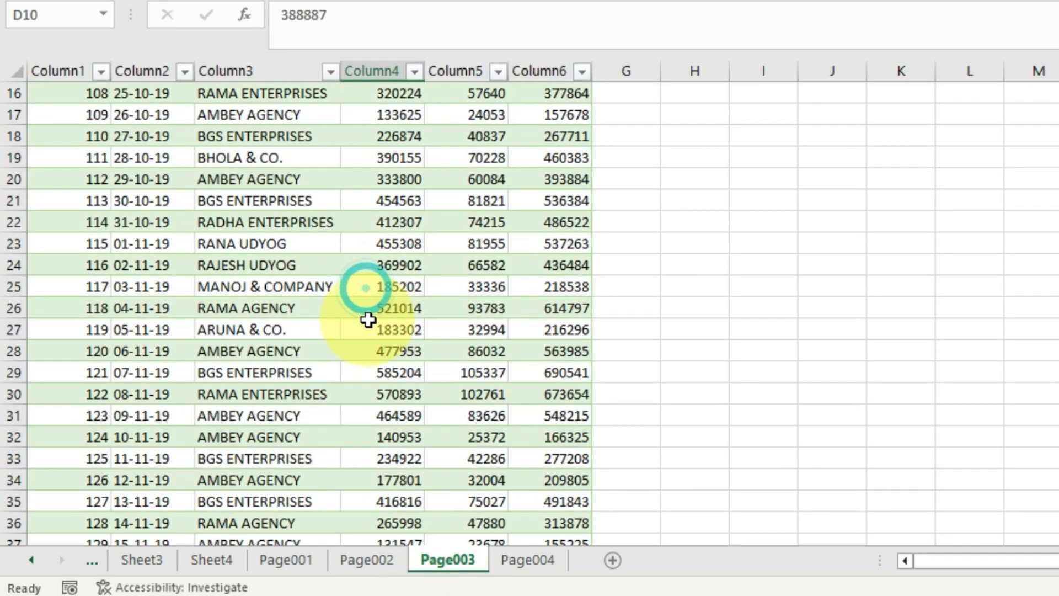
click(527, 560)
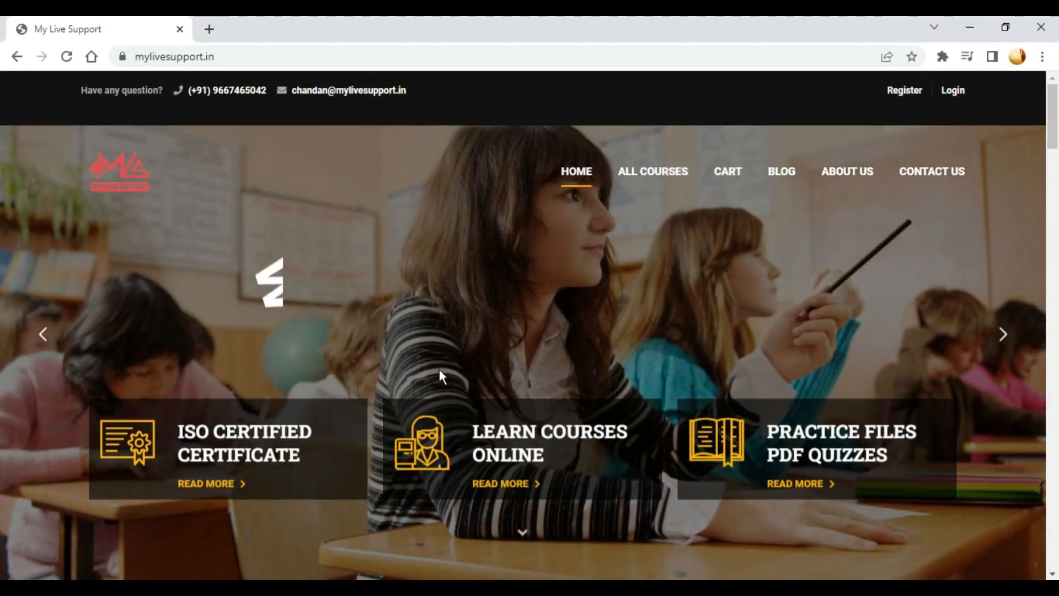
- On the My Live Support website in Chrome, open the 4 Course Bundle for Excel, Word, Excel MIS and Data Entry and read its overview
scroll(439, 386, down, 8)
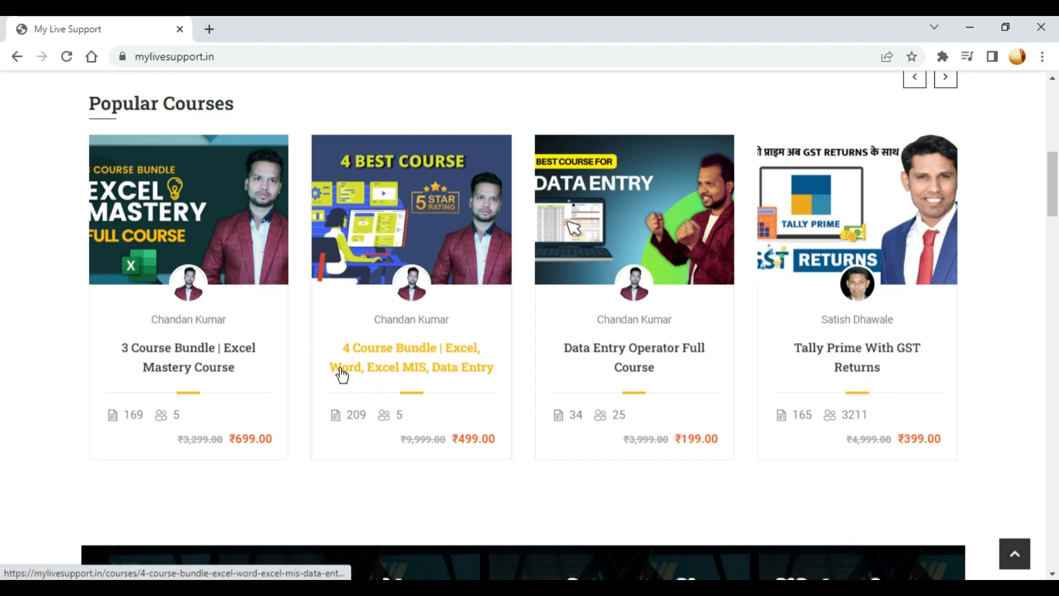
click(464, 367)
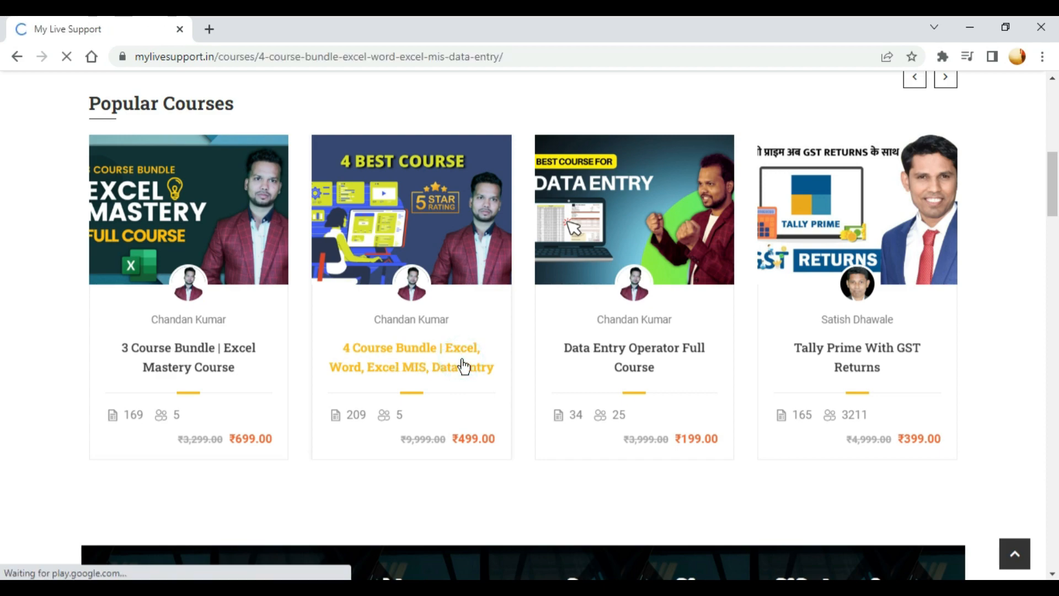
scroll(357, 302, down, 6)
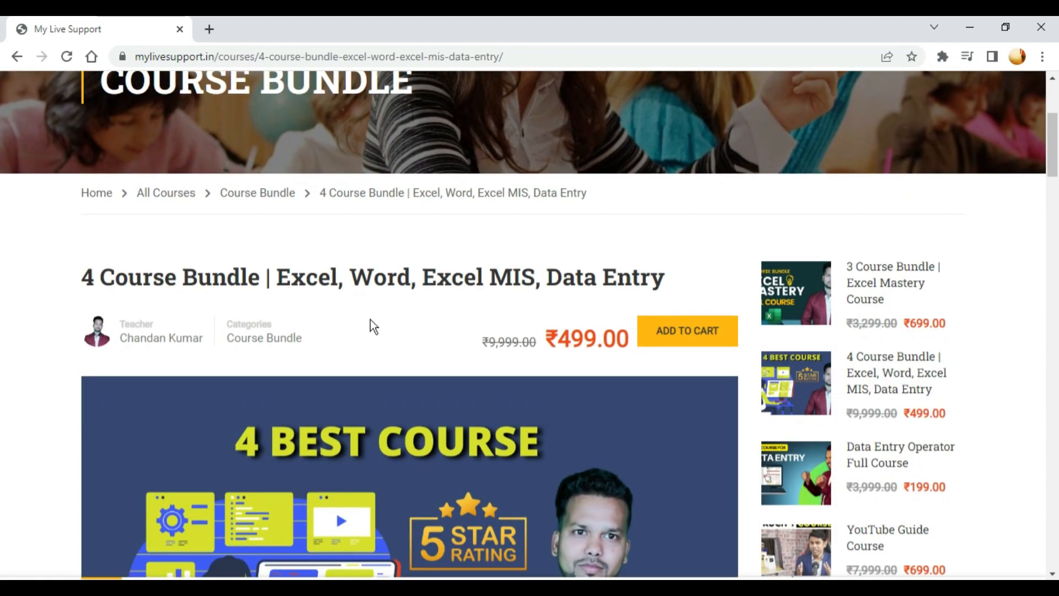
scroll(365, 320, down, 7)
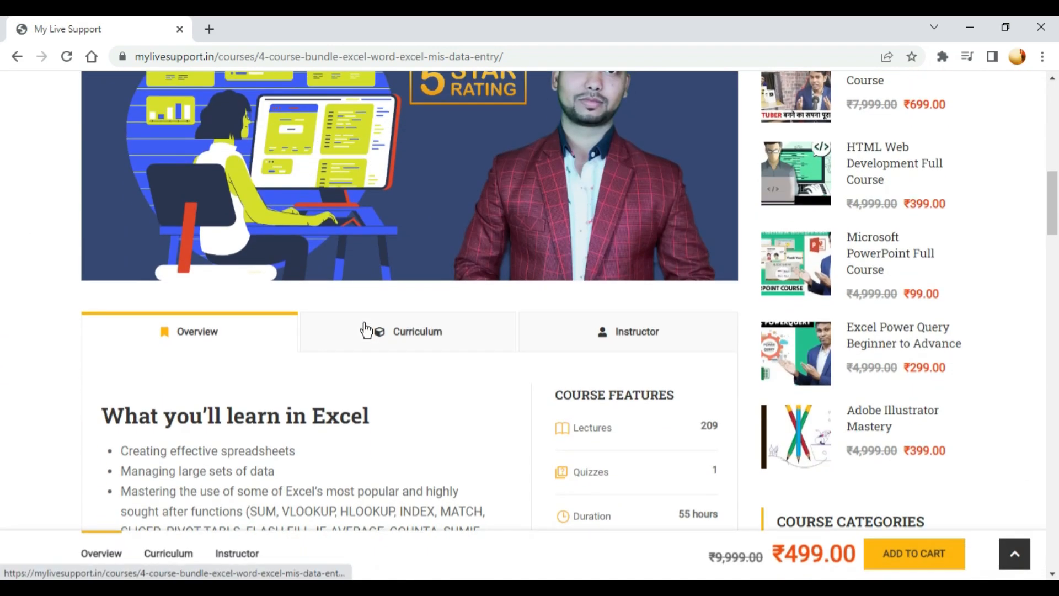
scroll(364, 324, down, 18)
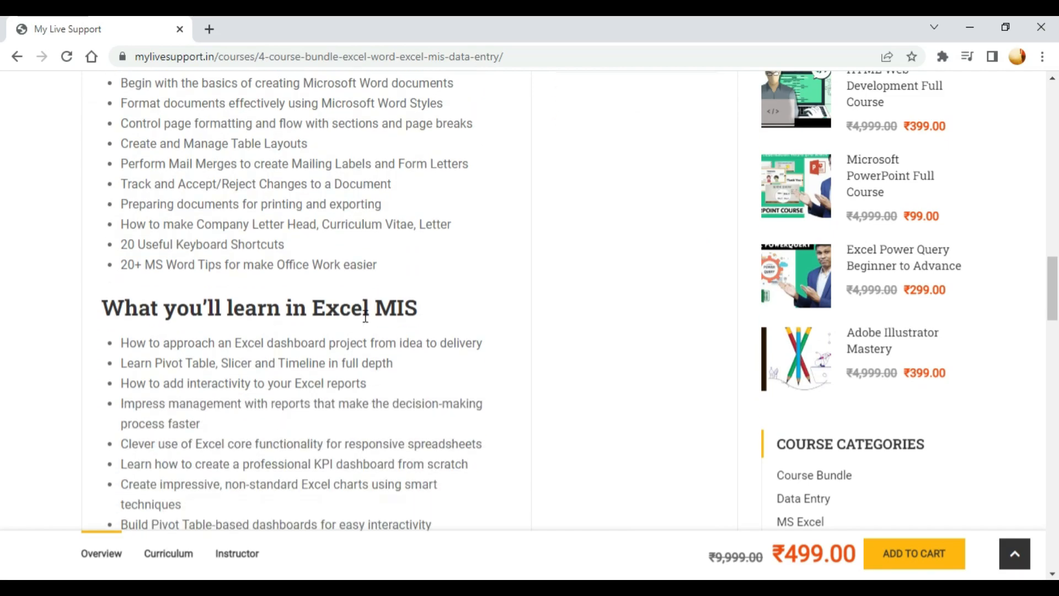
scroll(365, 307, down, 5)
scroll(365, 307, up, 15)
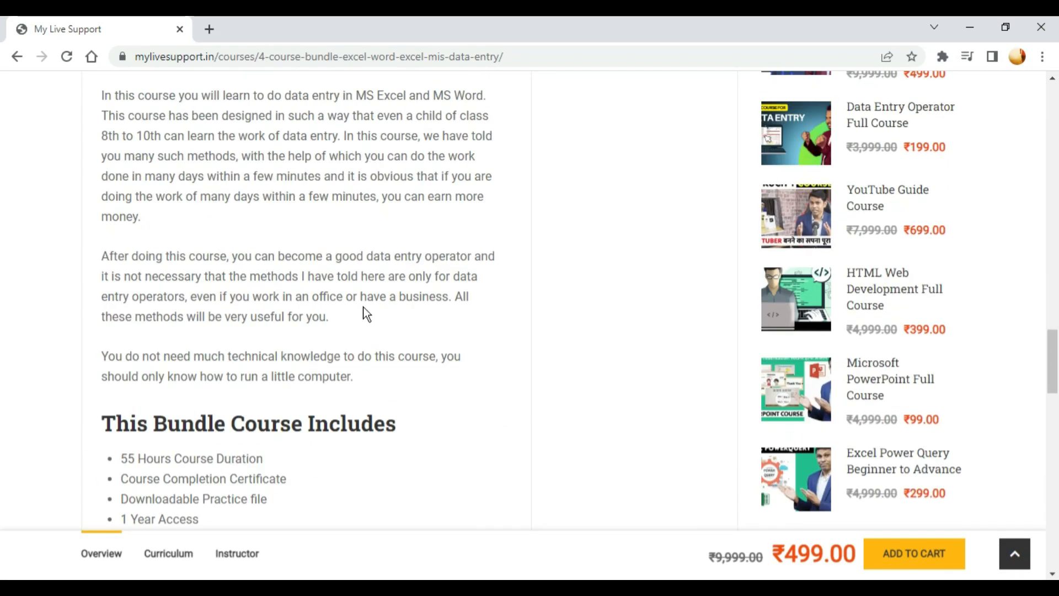
scroll(365, 309, up, 10)
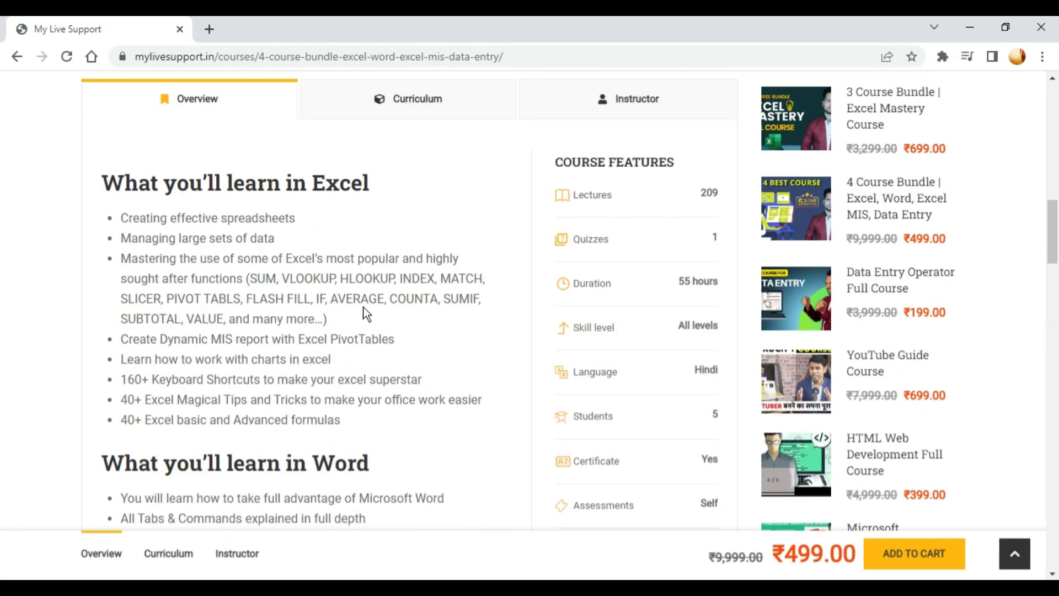
scroll(364, 313, up, 3)
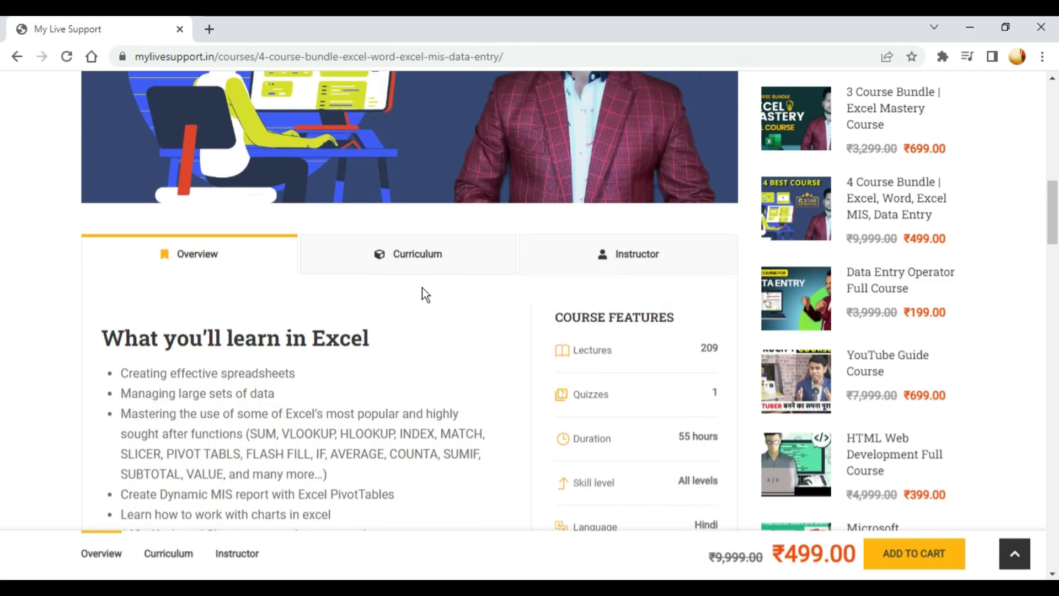
- Examine the bundle's curriculum, expanding further Excel lectures plus the Advanced Excel and Microsoft Word sections
click(470, 255)
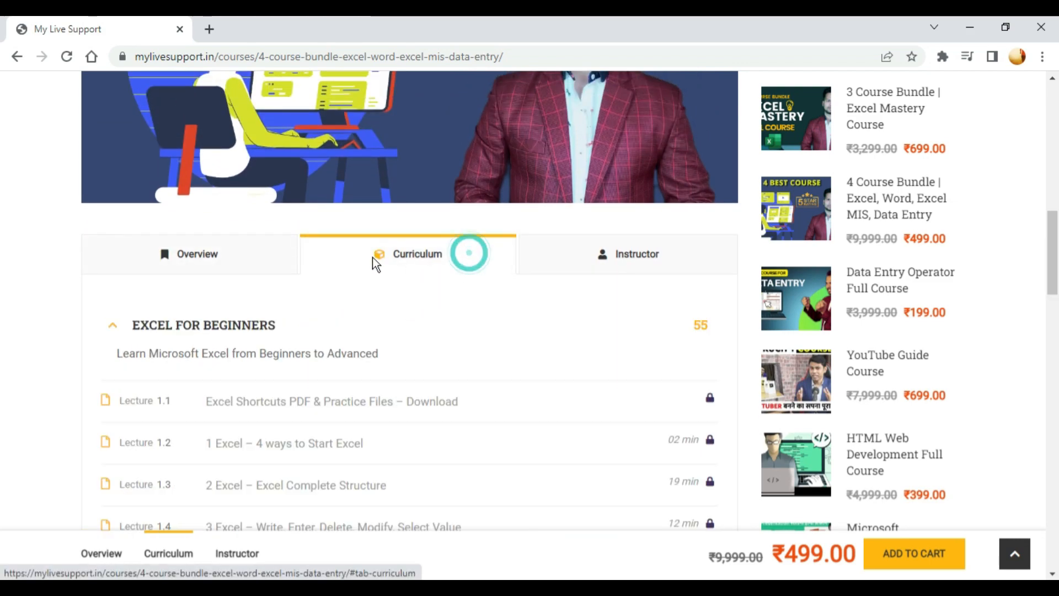
scroll(453, 345, down, 10)
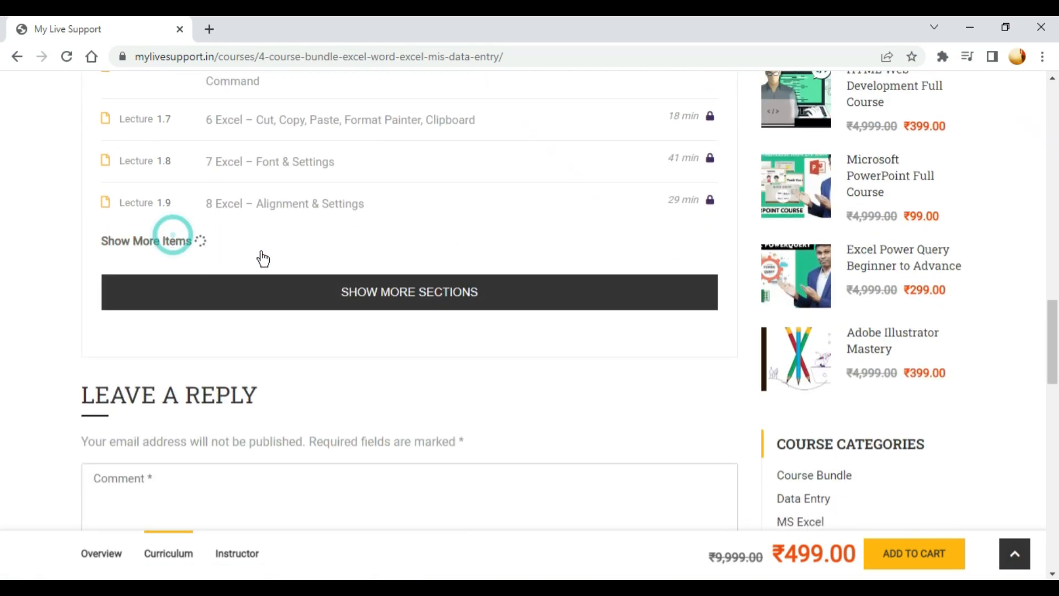
scroll(267, 311, down, 4)
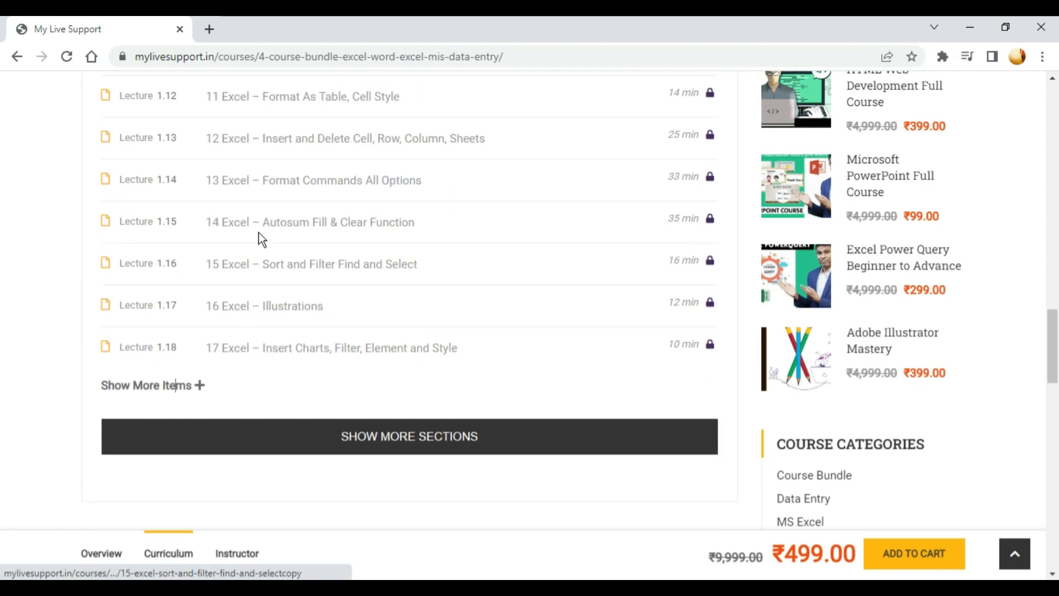
click(512, 438)
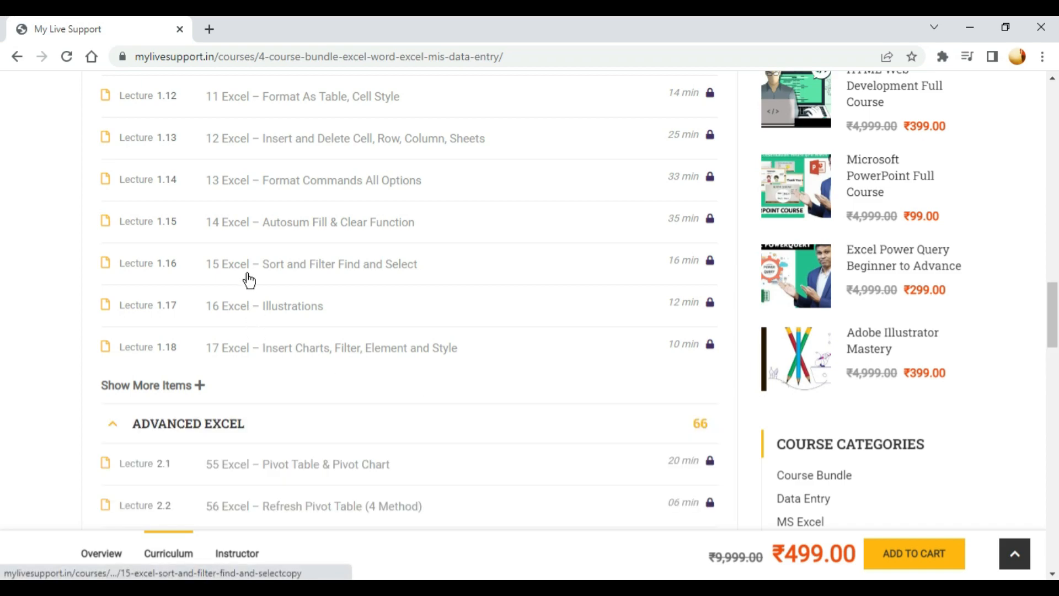
scroll(296, 402, down, 3)
scroll(299, 403, down, 7)
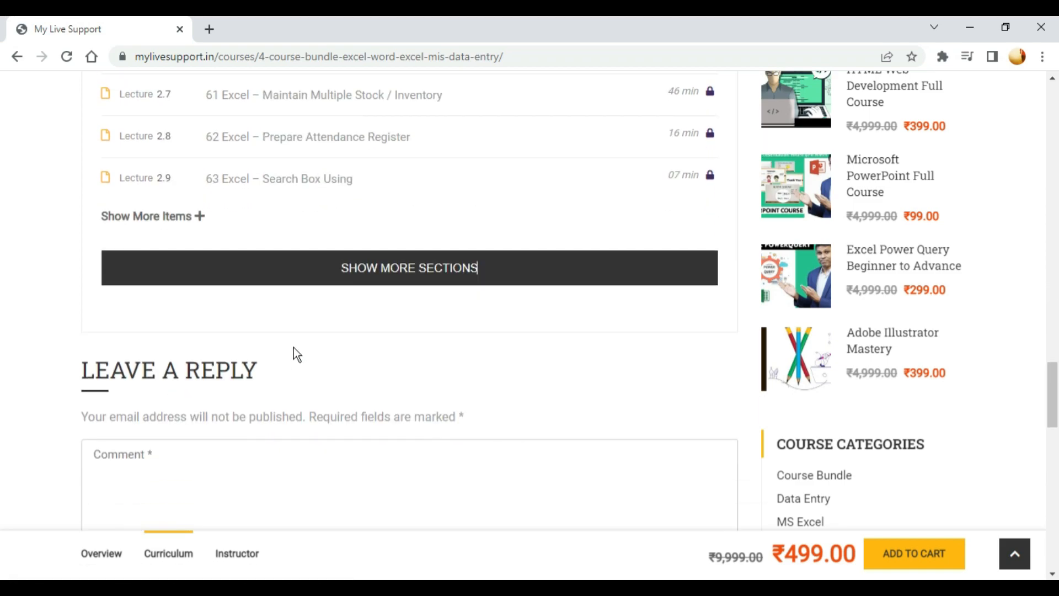
click(357, 266)
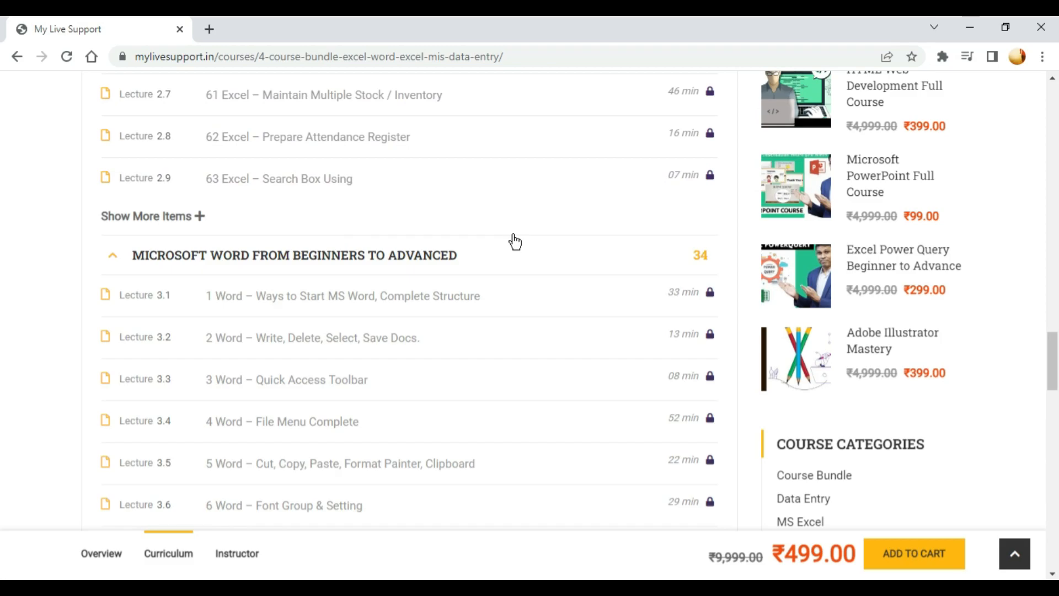
- Review the course bundle's price, purchase option and site registration link, and return to its curriculum
scroll(515, 241, up, 20)
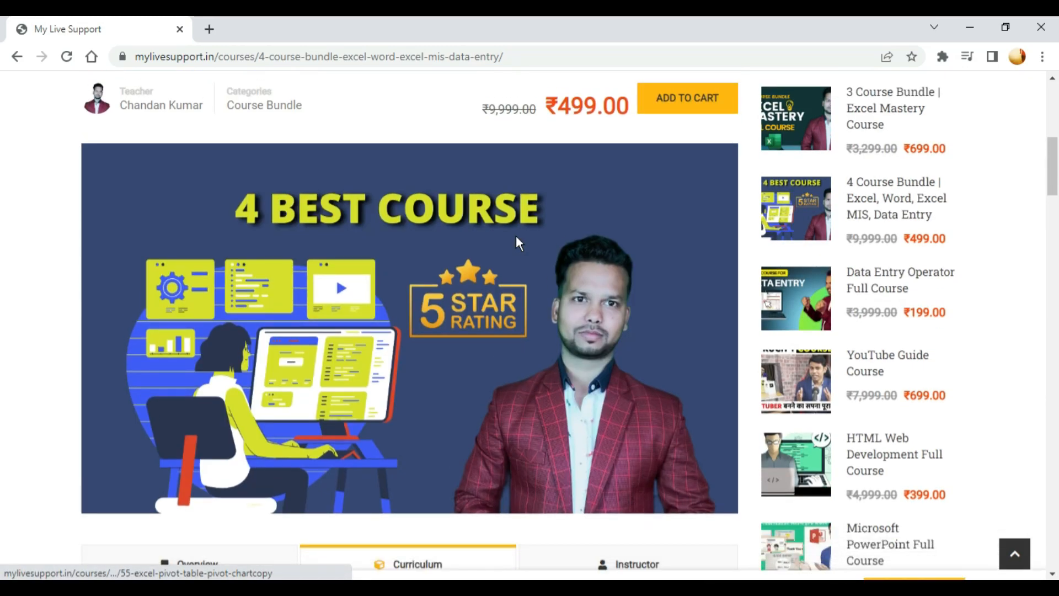
scroll(517, 238, up, 6)
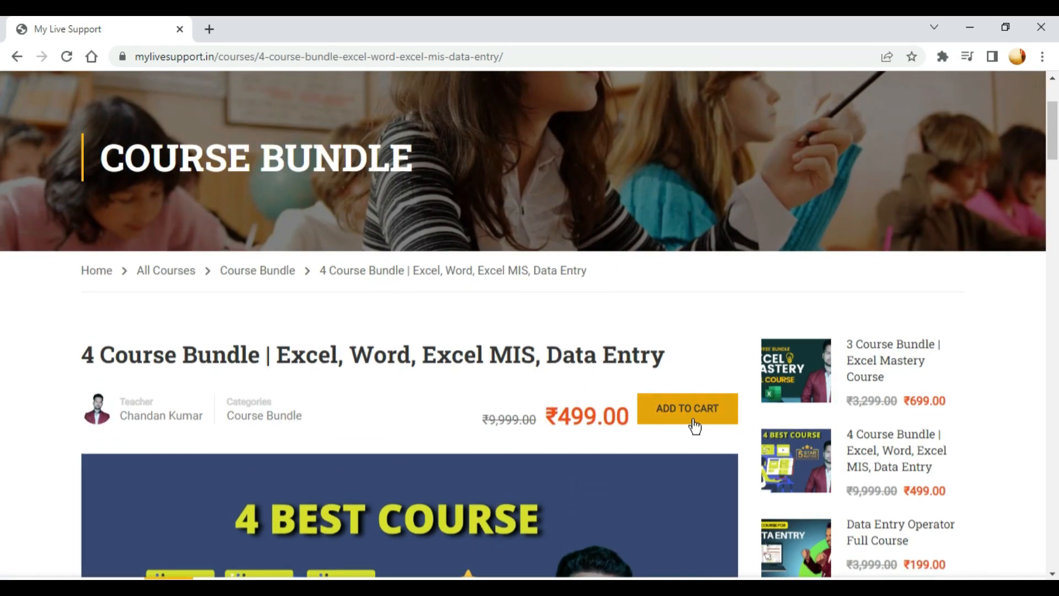
scroll(694, 427, up, 2)
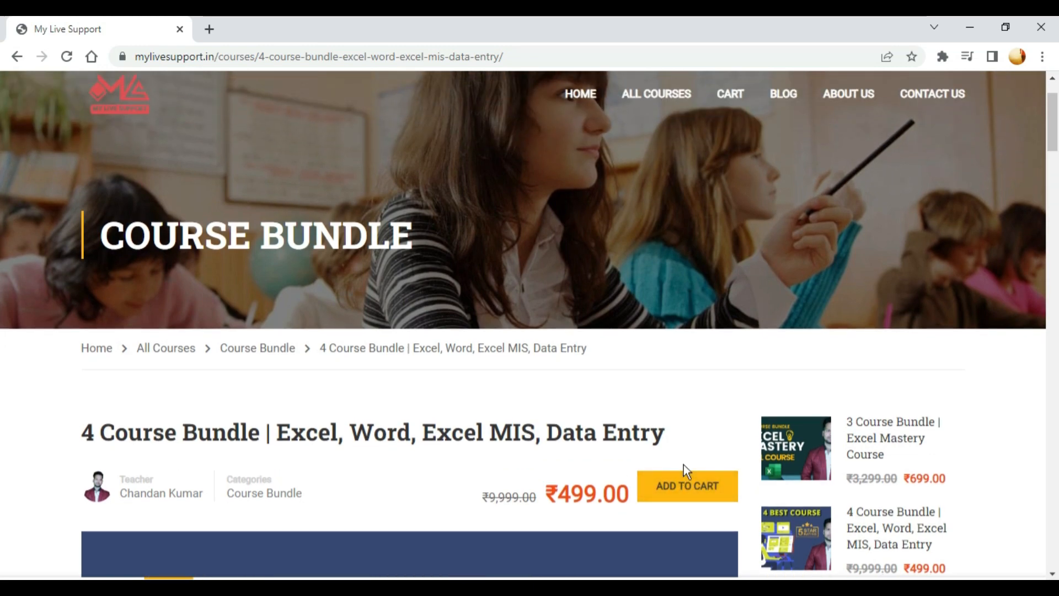
scroll(673, 422, up, 2)
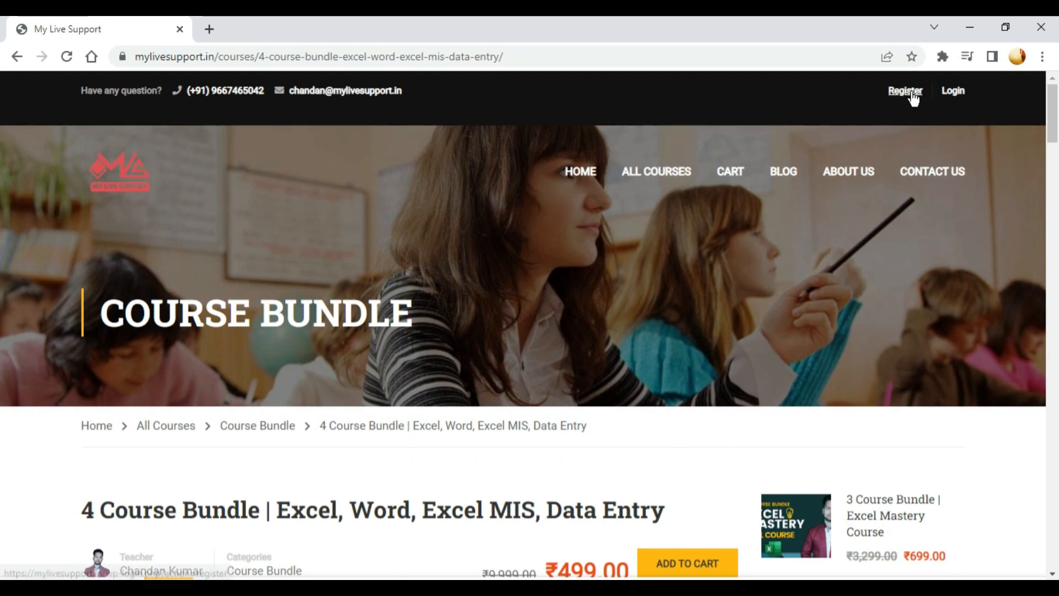
scroll(683, 379, down, 4)
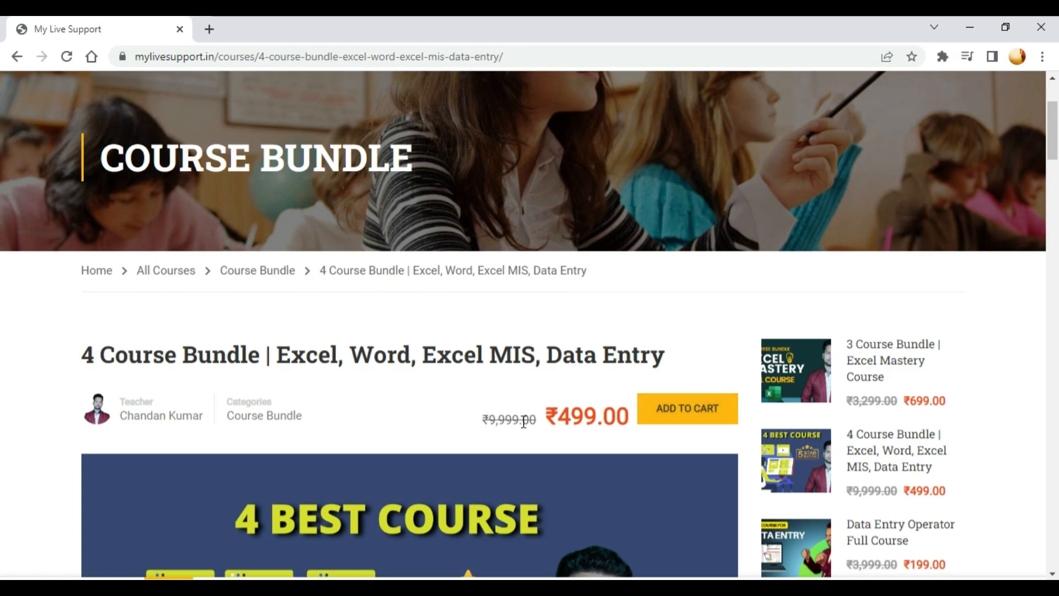
scroll(567, 483, up, 4)
scroll(511, 445, down, 12)
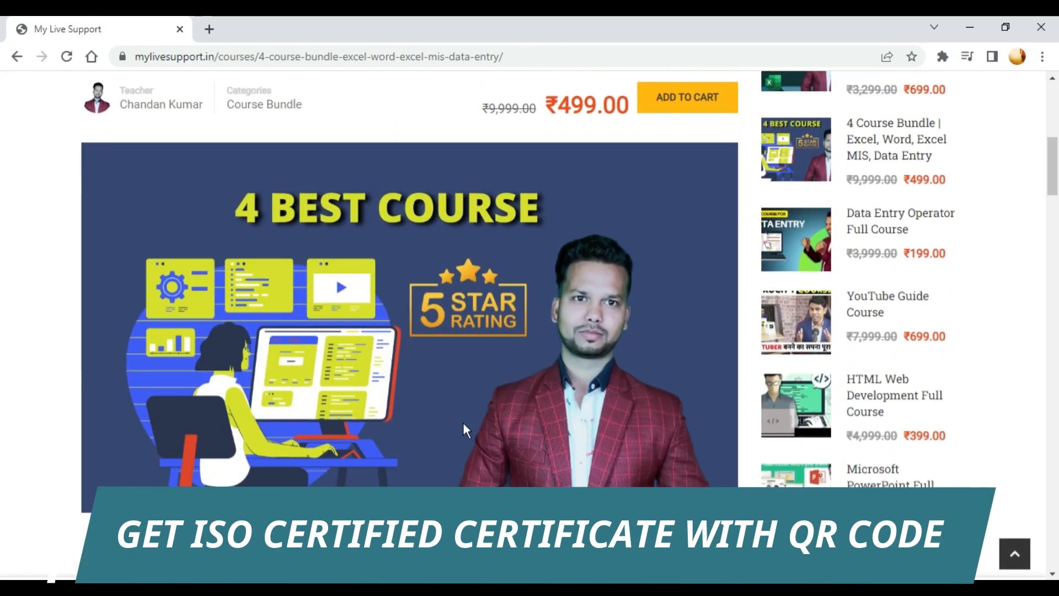
scroll(464, 422, down, 4)
scroll(463, 422, down, 5)
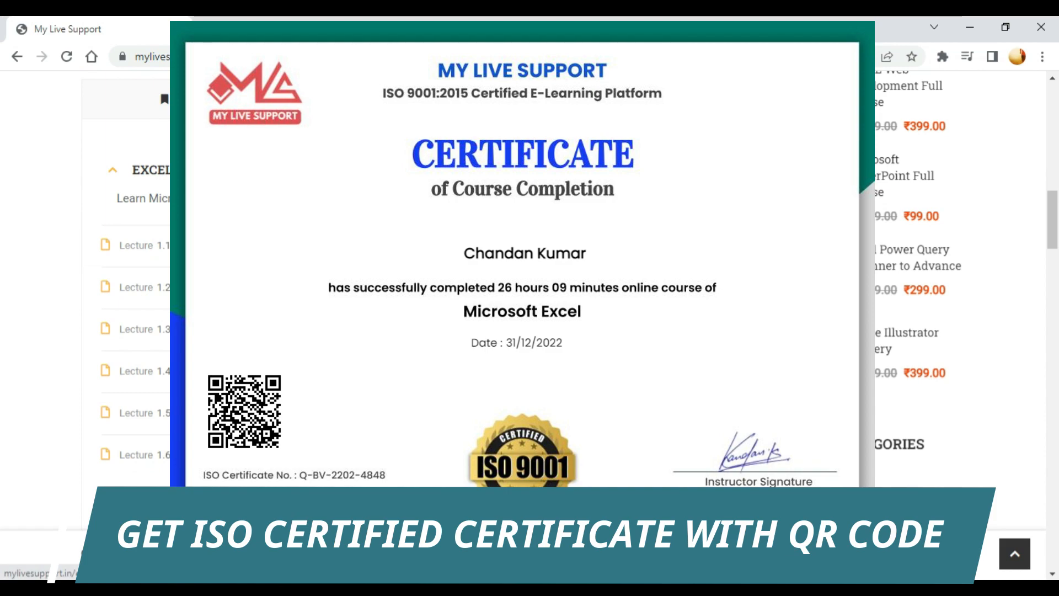